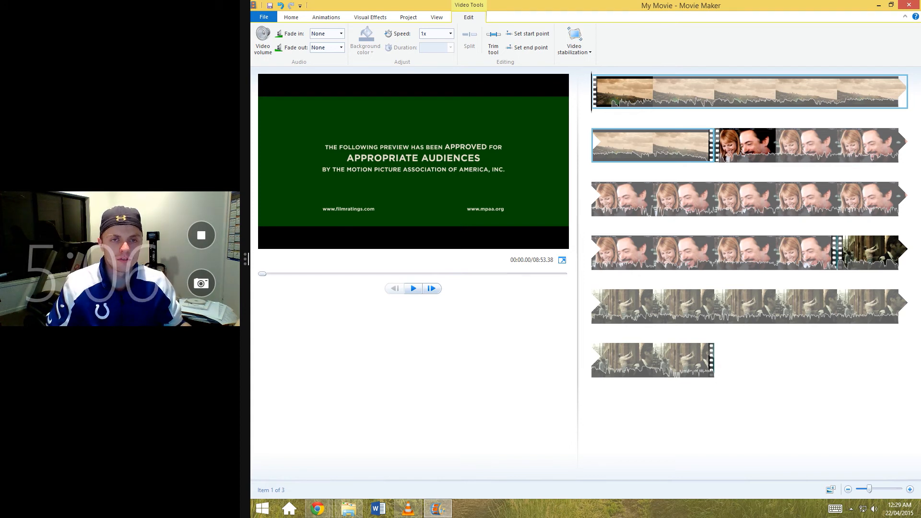
# Play the opening trailer clip from its beginning and split it at about 00:12.17
pyautogui.press('space')
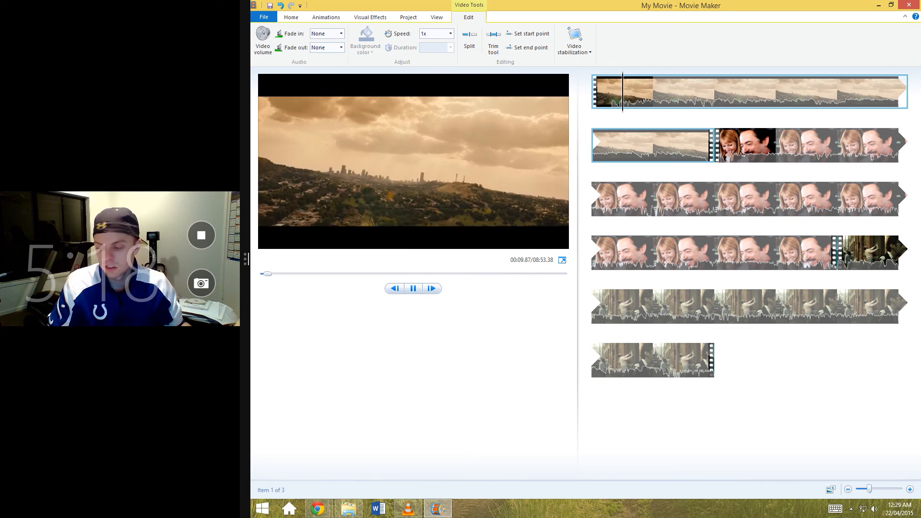
pyautogui.press('space')
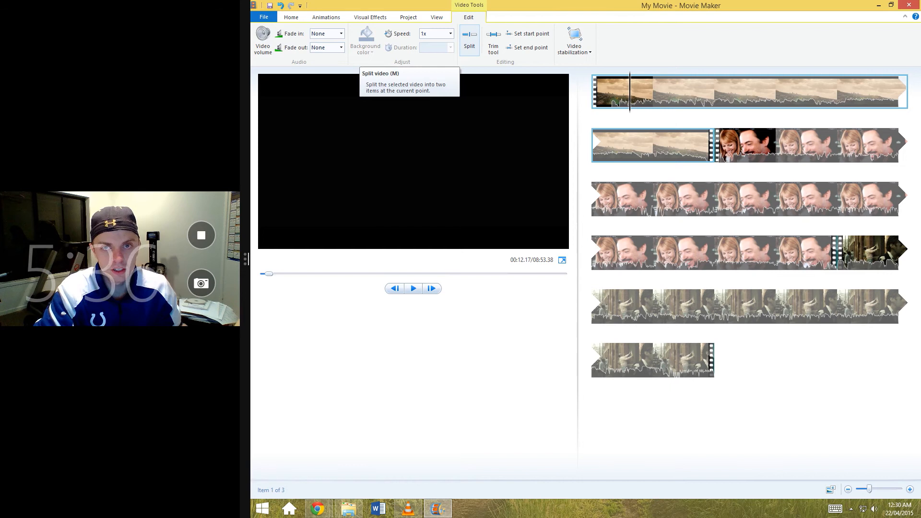
pyautogui.click(469, 41)
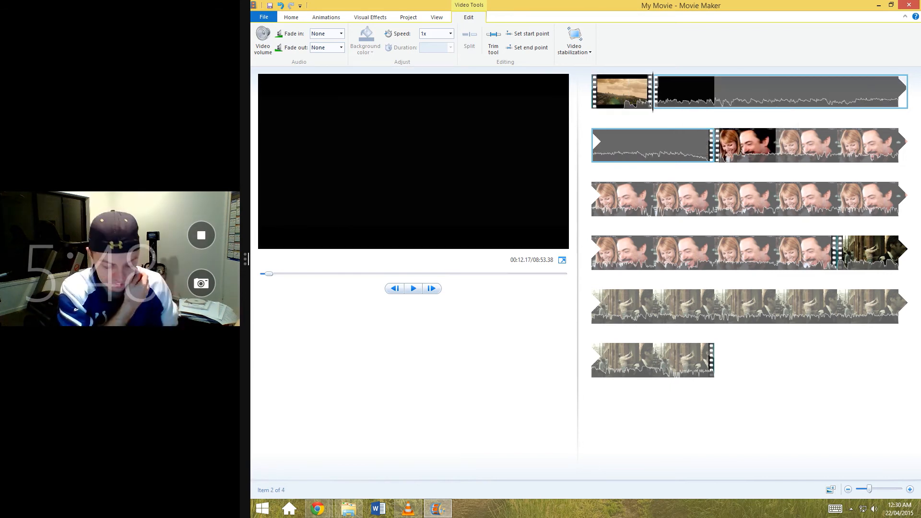
pyautogui.click(744, 307)
pyautogui.press('Delete')
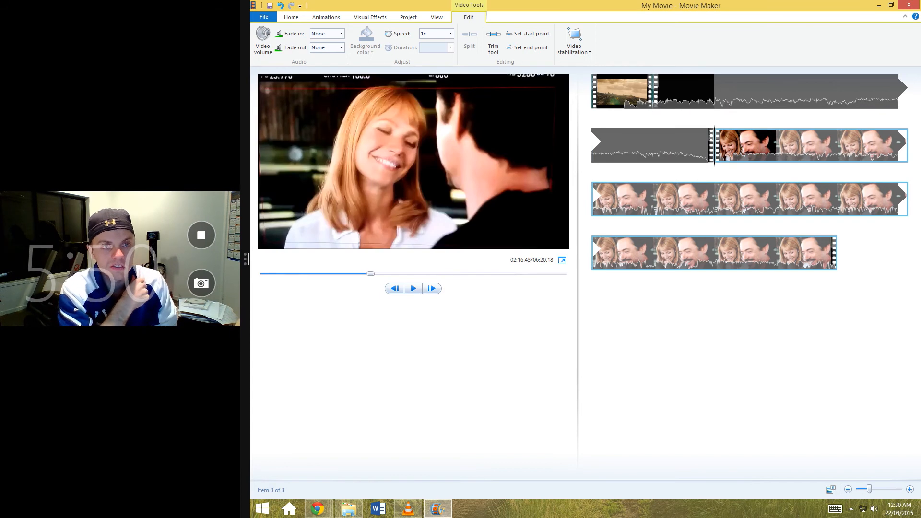
pyautogui.hotkey('ctrl', 'z')
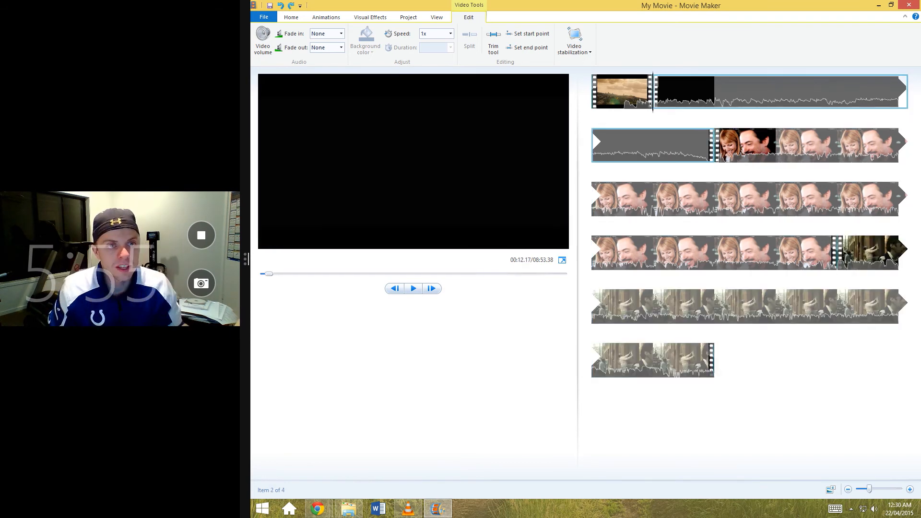
# Delete the portion of the opening trailer after the split
pyautogui.press('Delete')
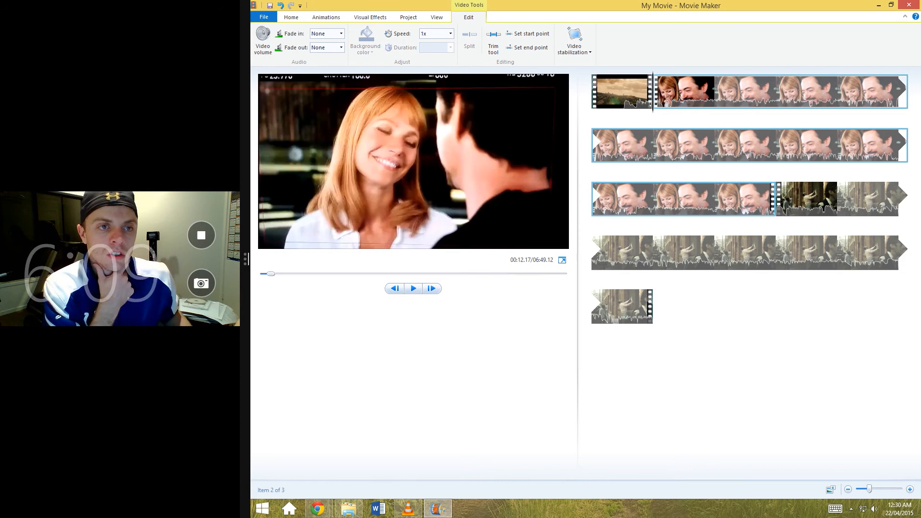
# Preview the Avengers bloopers clip, trim it to start at 51.72 s and end at 77.39 s, and save the trim
pyautogui.click(652, 146)
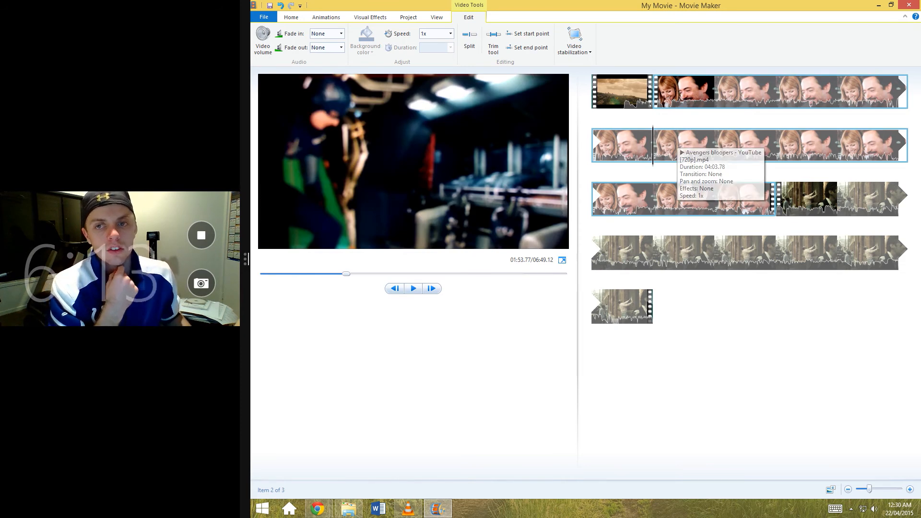
pyautogui.press('space')
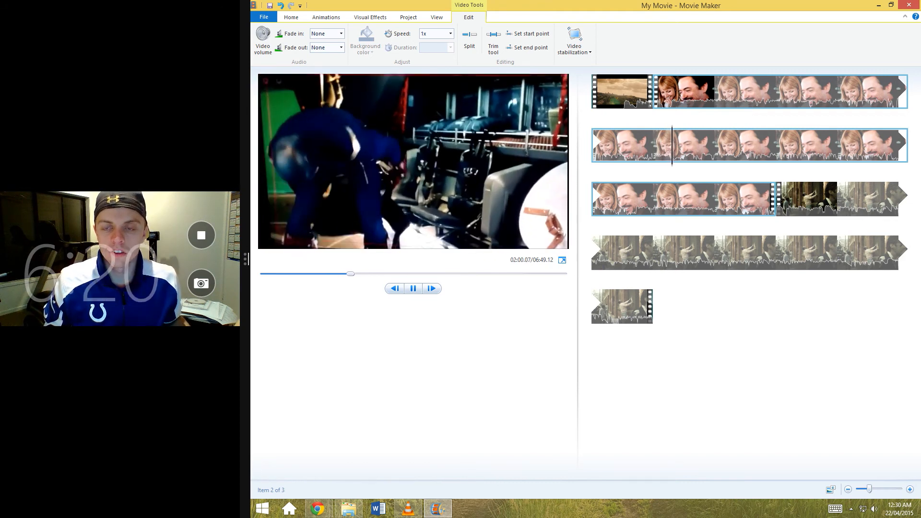
pyautogui.press('space')
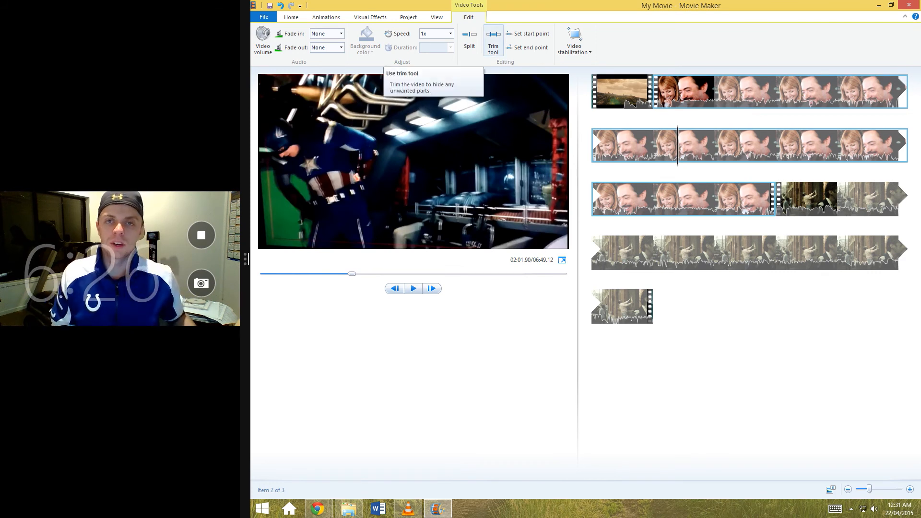
pyautogui.click(493, 42)
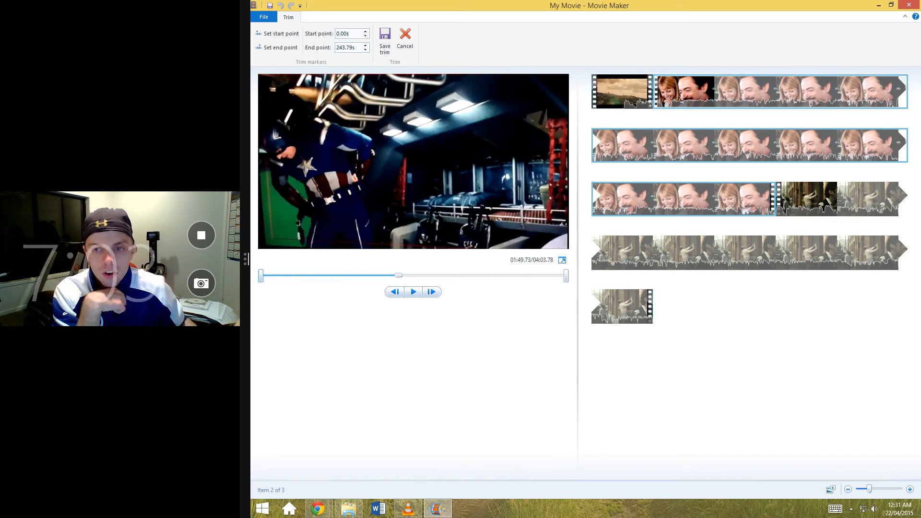
pyautogui.click(267, 275)
pyautogui.moveTo(260, 276); pyautogui.dragTo(323, 276)
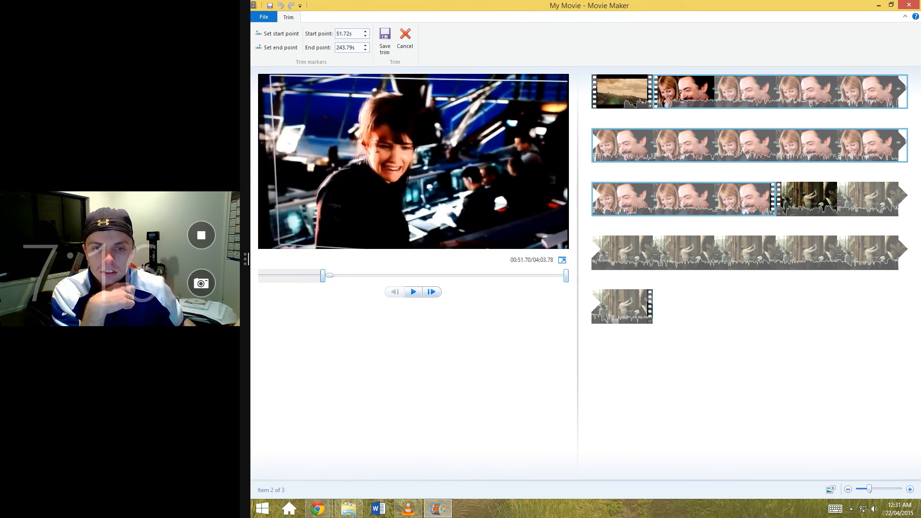
pyautogui.moveTo(566, 276); pyautogui.dragTo(366, 276)
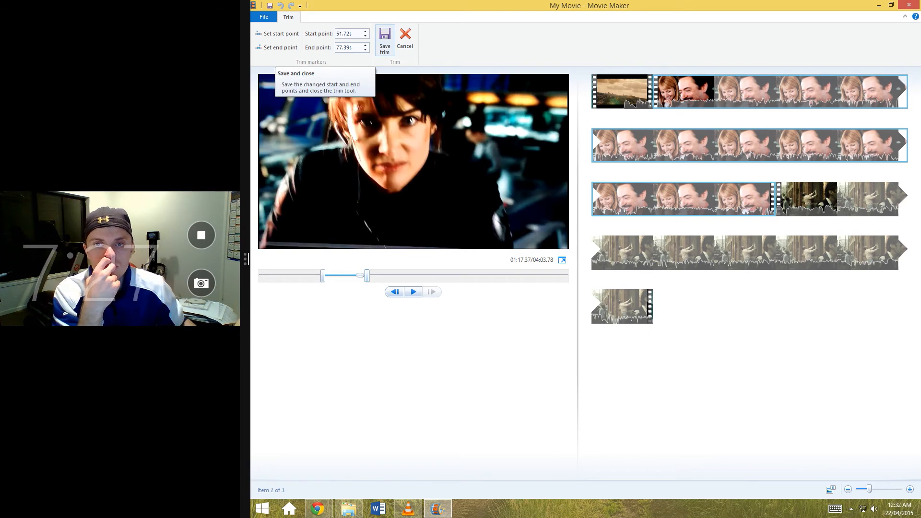
pyautogui.click(385, 41)
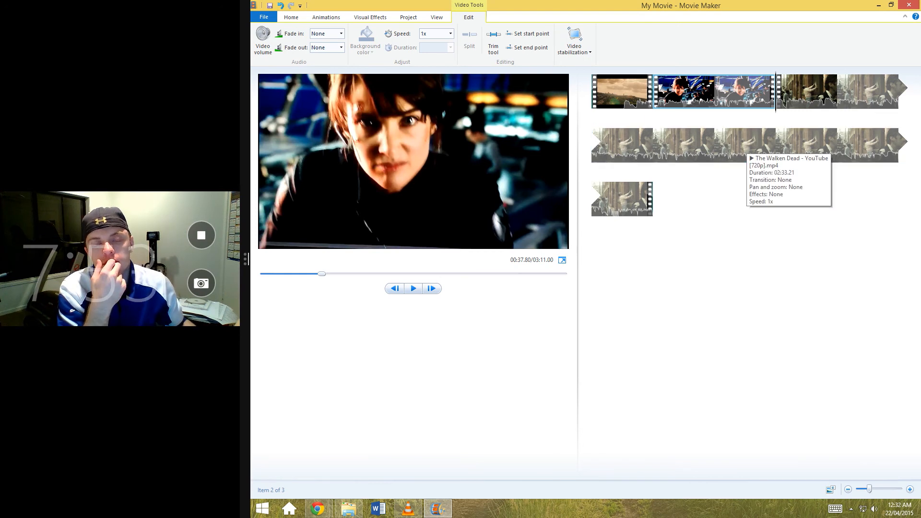
# Trim The Walken Dead clip by setting its start point at 01:14.03 and its end point at about 00:45.27 on the project timeline
pyautogui.click(746, 145)
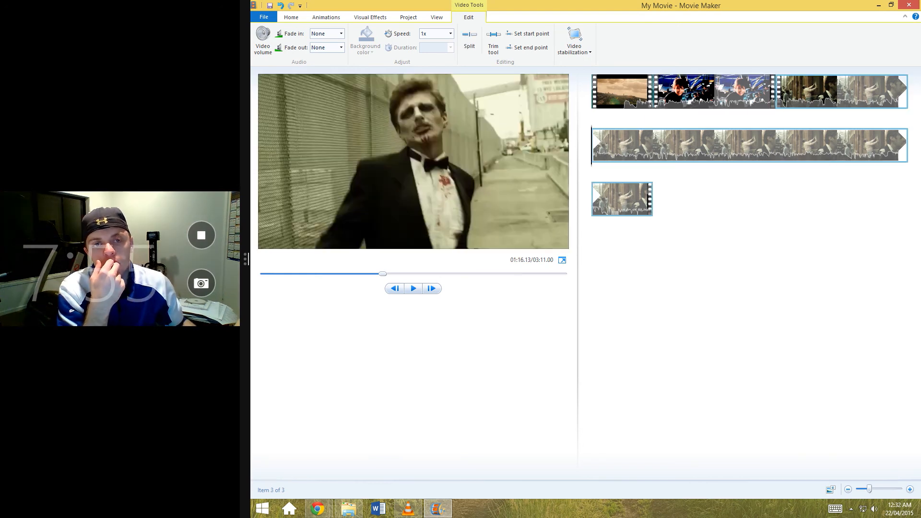
pyautogui.click(858, 91)
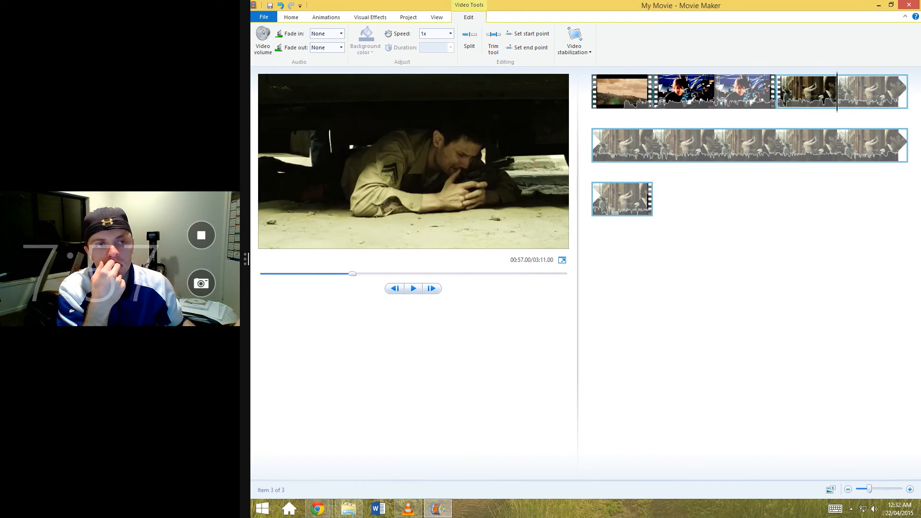
pyautogui.moveTo(836, 91); pyautogui.dragTo(891, 91)
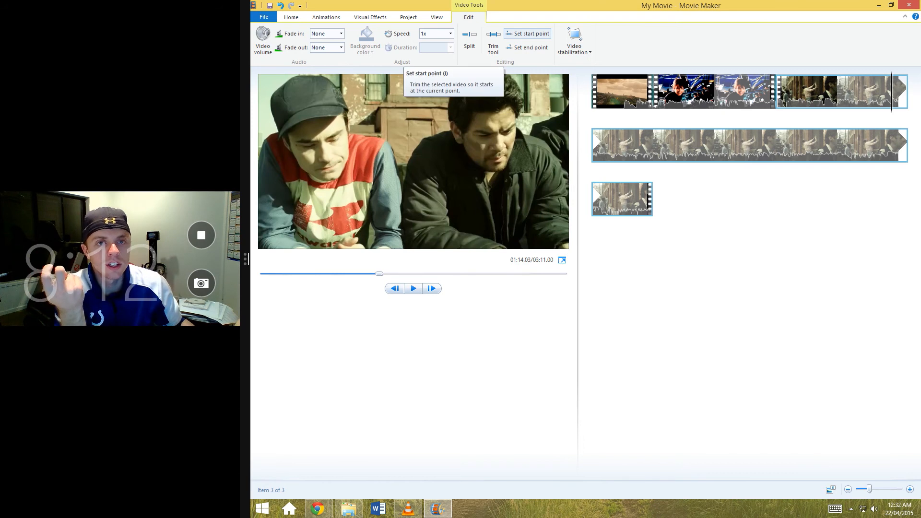
pyautogui.click(527, 33)
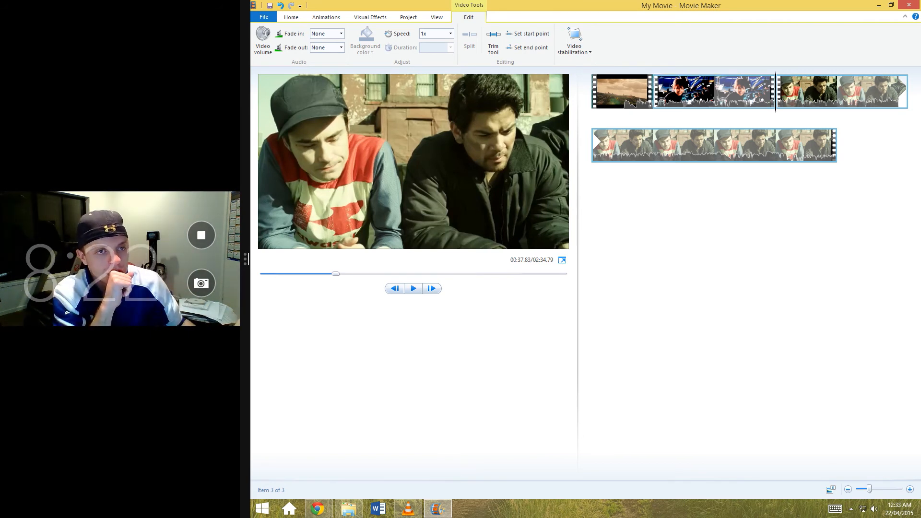
pyautogui.moveTo(778, 92); pyautogui.dragTo(799, 92)
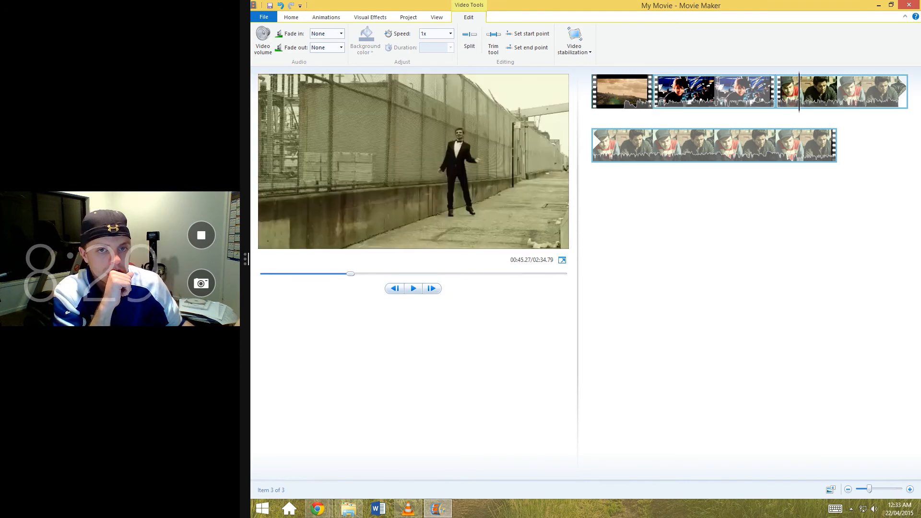
pyautogui.click(528, 48)
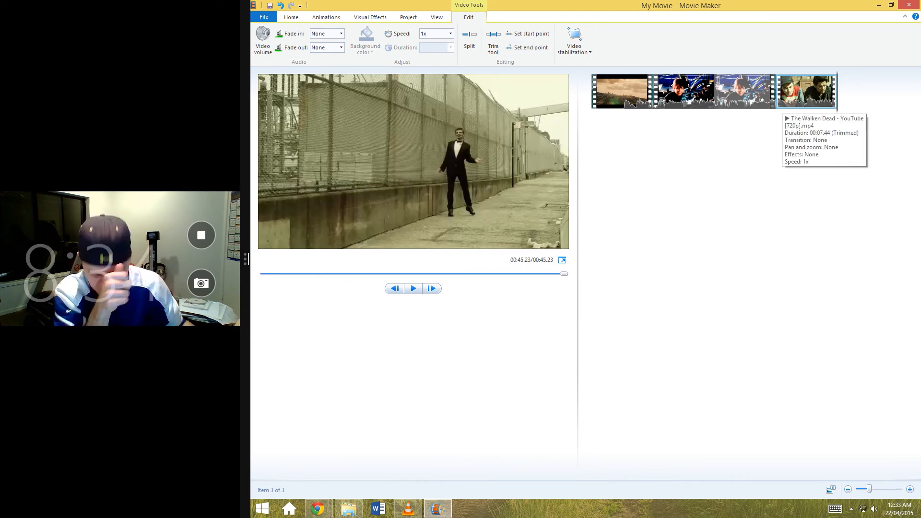
# Play back the trimmed The Walken Dead clip to check its content
pyautogui.press('space')
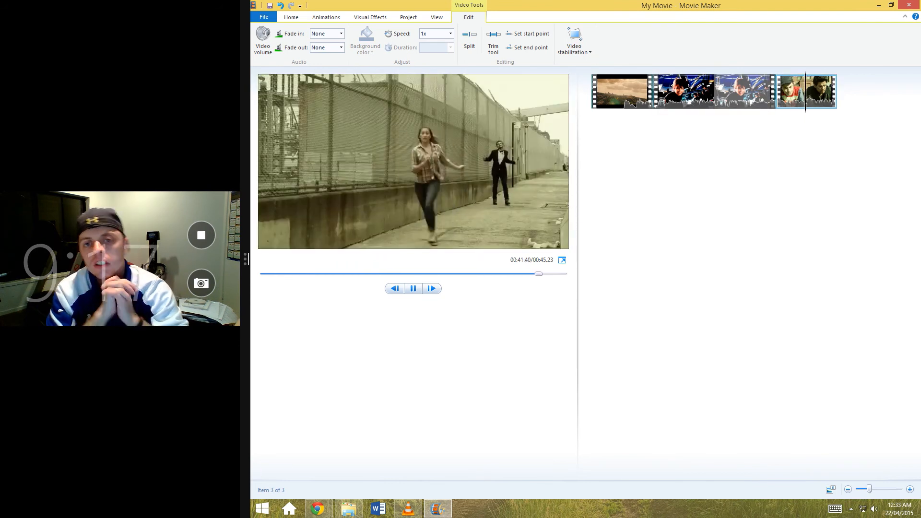
pyautogui.press('alt')
pyautogui.press('alt')
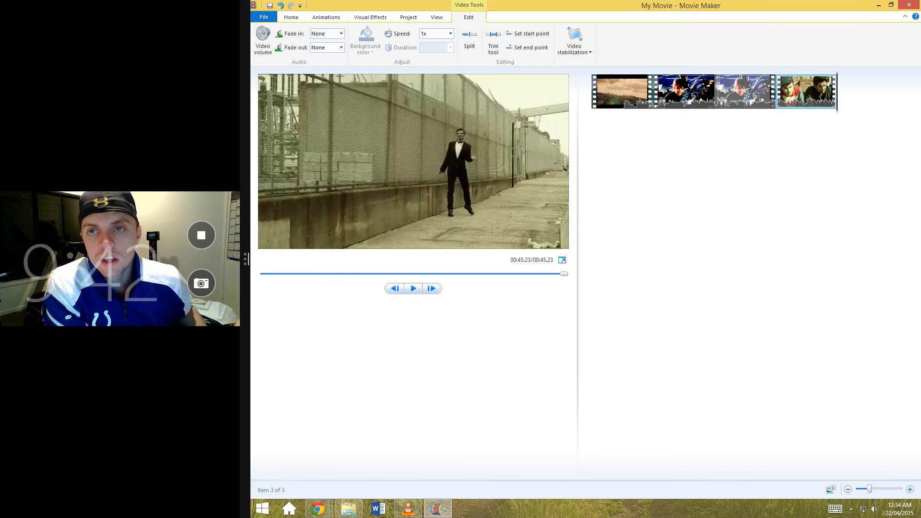
# Select the opening trailer clip and examine the transitions available for it
pyautogui.click(622, 91)
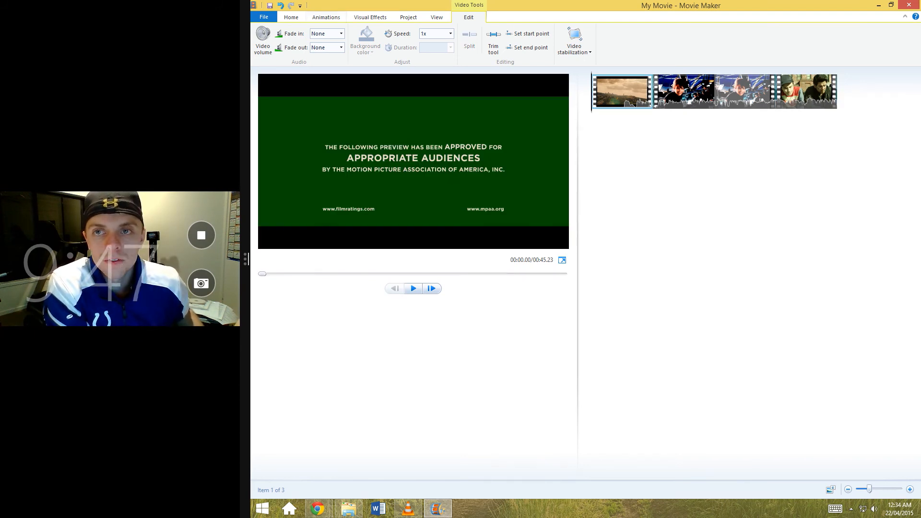
pyautogui.click(327, 18)
pyautogui.moveTo(306, 42)
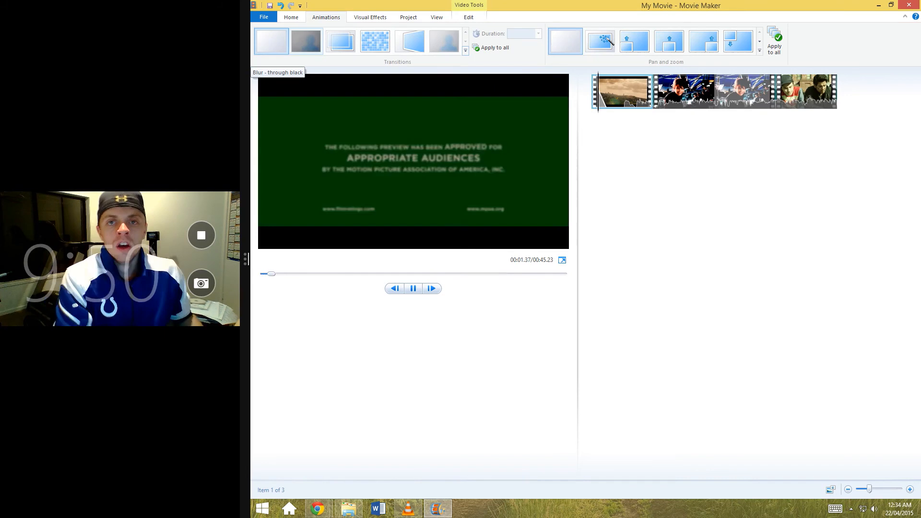
pyautogui.click(465, 51)
pyautogui.scroll(-2, 465, 50)
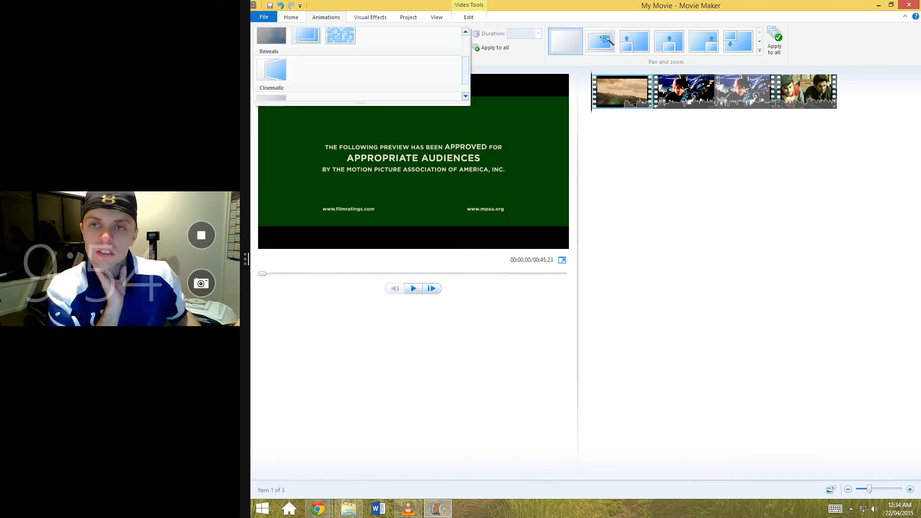
pyautogui.scroll(-1, 357, 64)
pyautogui.scroll(3, 357, 63)
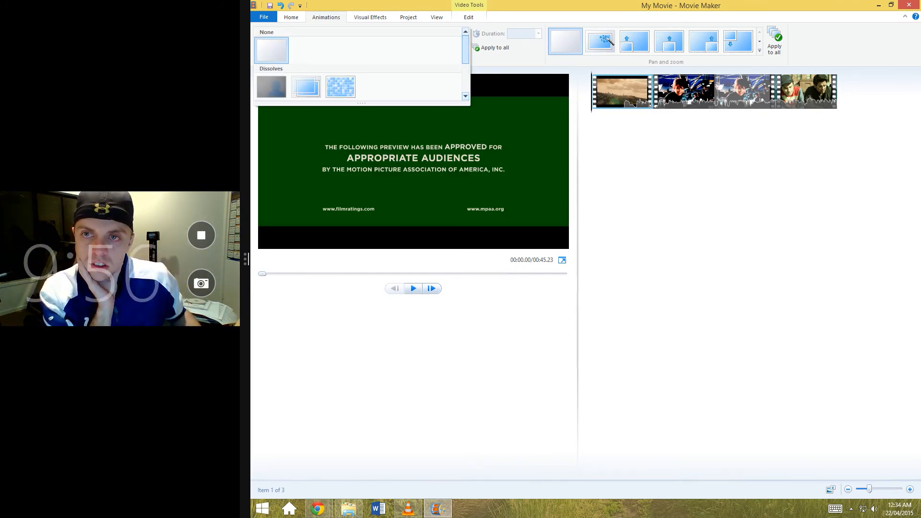
pyautogui.moveTo(465, 50); pyautogui.dragTo(465, 55)
pyautogui.click(714, 92)
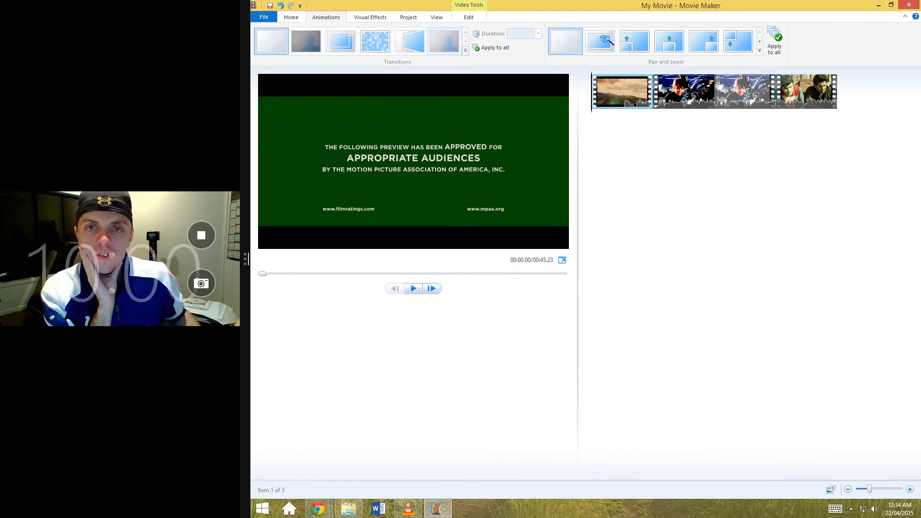
# Try the cinematic transition on the opening trailer clip, and replace it with the Crossfade transition
pyautogui.click(443, 41)
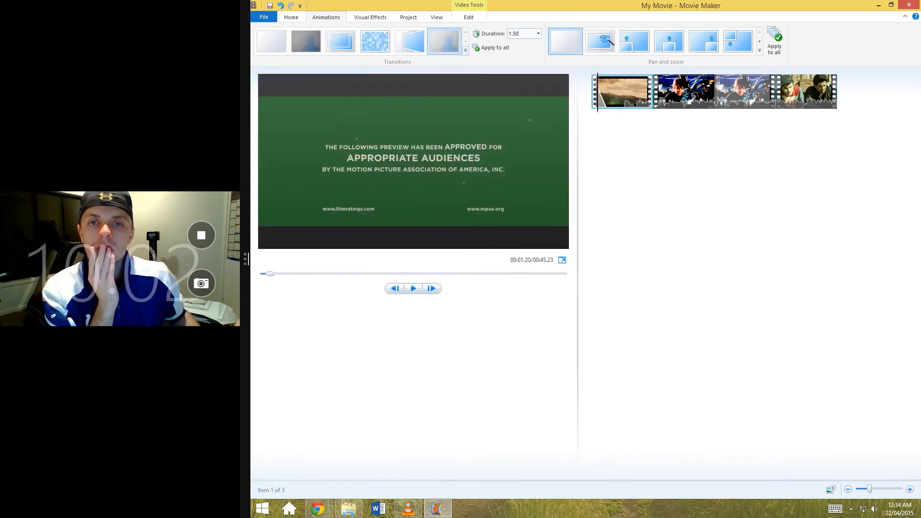
pyautogui.click(465, 50)
pyautogui.moveTo(465, 78); pyautogui.dragTo(465, 53)
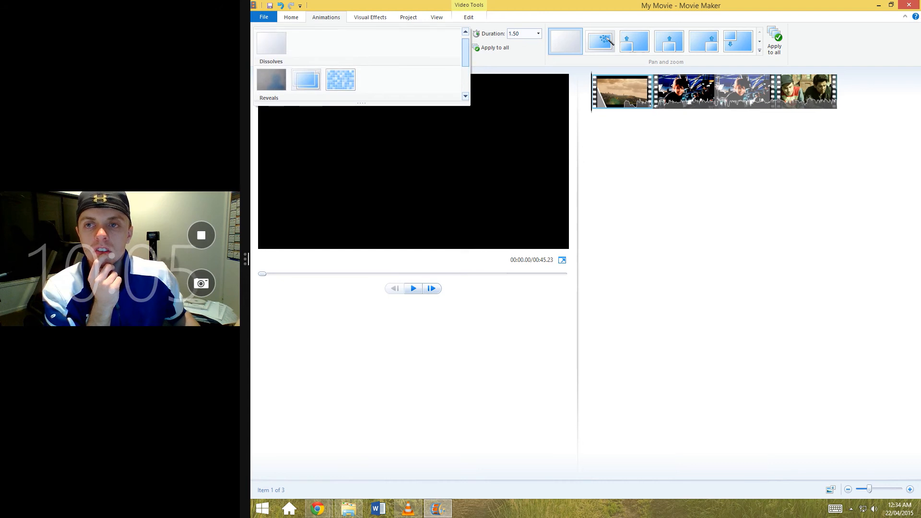
pyautogui.click(305, 84)
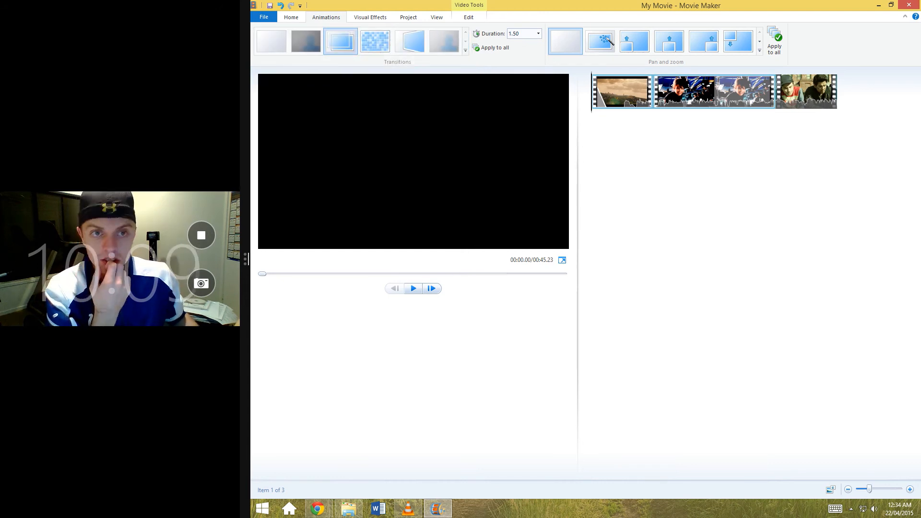
# Browse the transitions for the Avengers bloopers clip and apply Crossfade to it
pyautogui.click(686, 91)
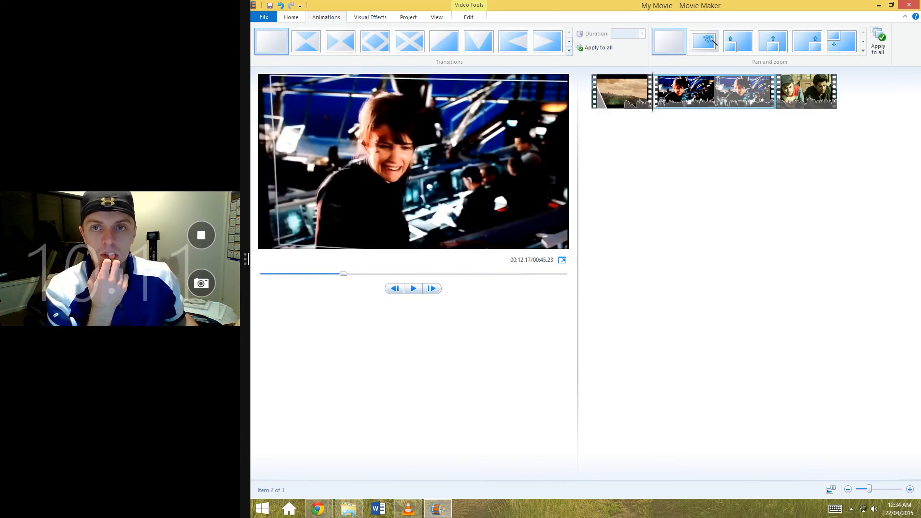
pyautogui.click(568, 50)
pyautogui.scroll(-2, 440, 68)
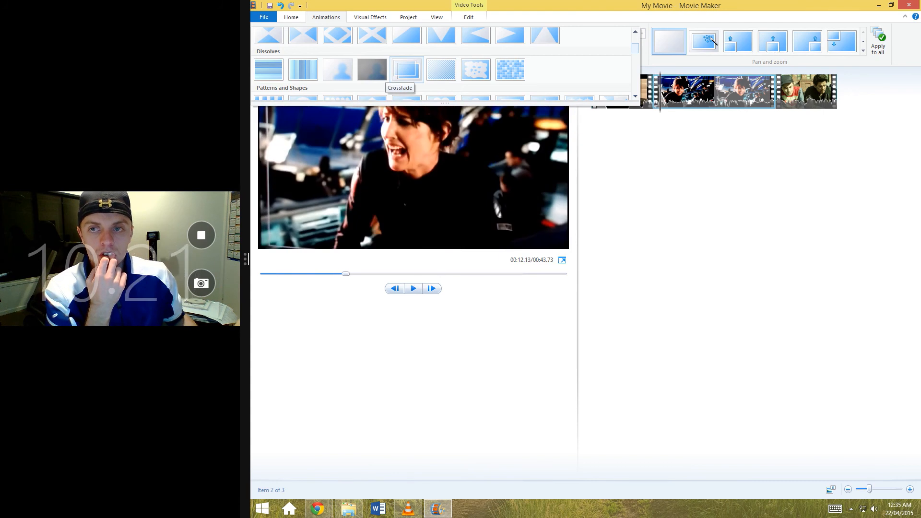
pyautogui.scroll(-2, 406, 72)
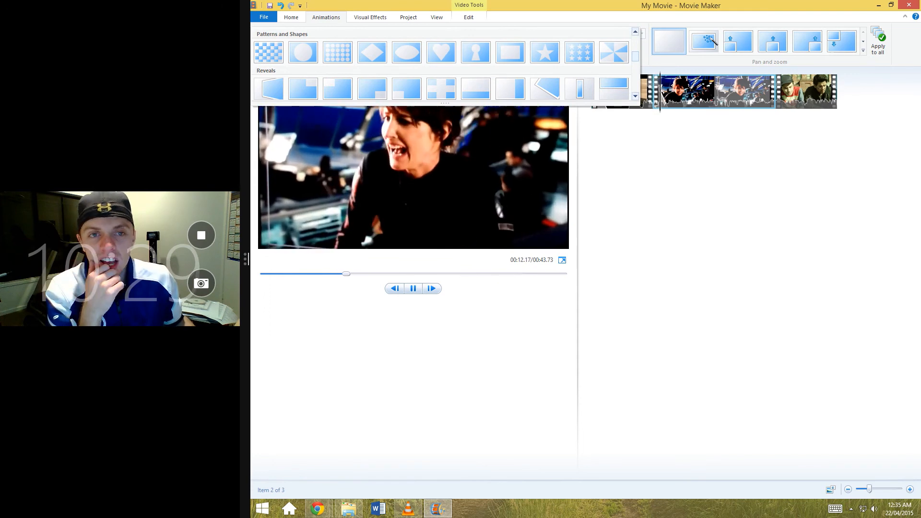
pyautogui.scroll(2, 407, 72)
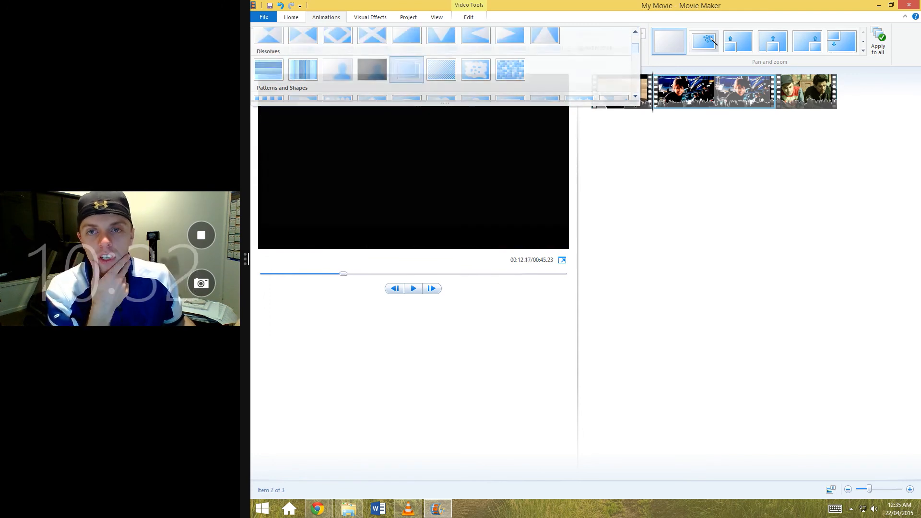
pyautogui.click(407, 71)
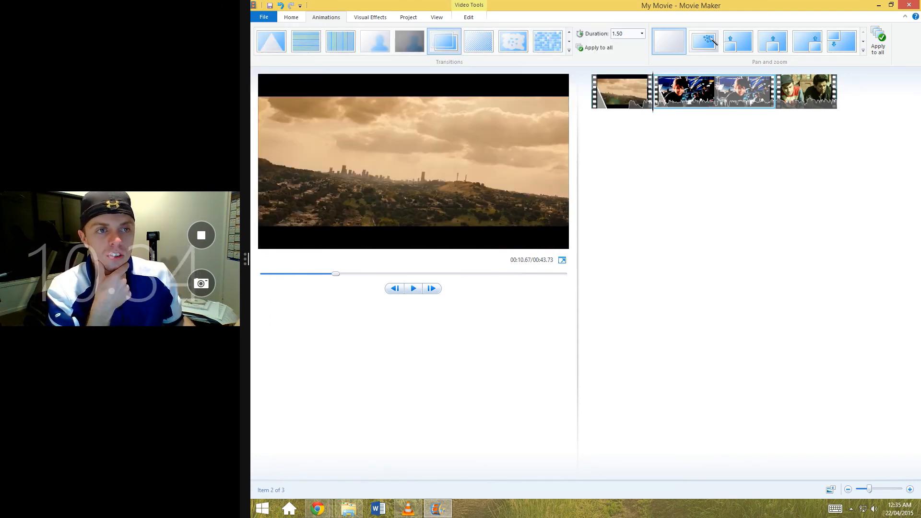
# Apply the Crossfade transition to The Walken Dead clip and set its transition duration to 2.00 seconds
pyautogui.doubleClick(714, 91)
pyautogui.click(777, 91)
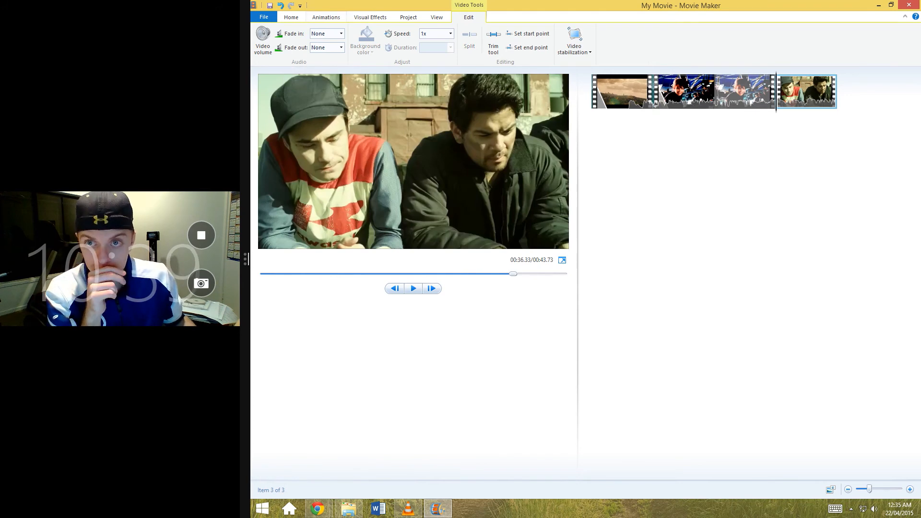
pyautogui.click(325, 17)
pyautogui.click(569, 50)
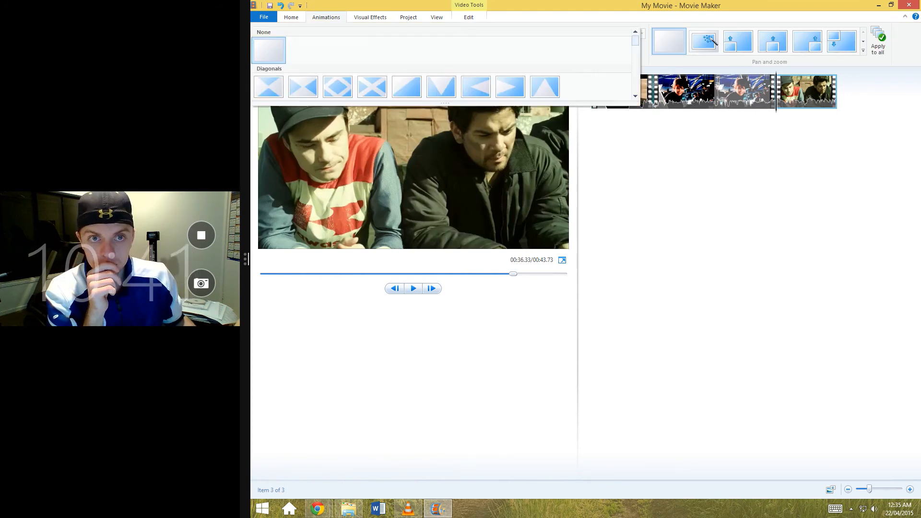
pyautogui.scroll(-3, 406, 69)
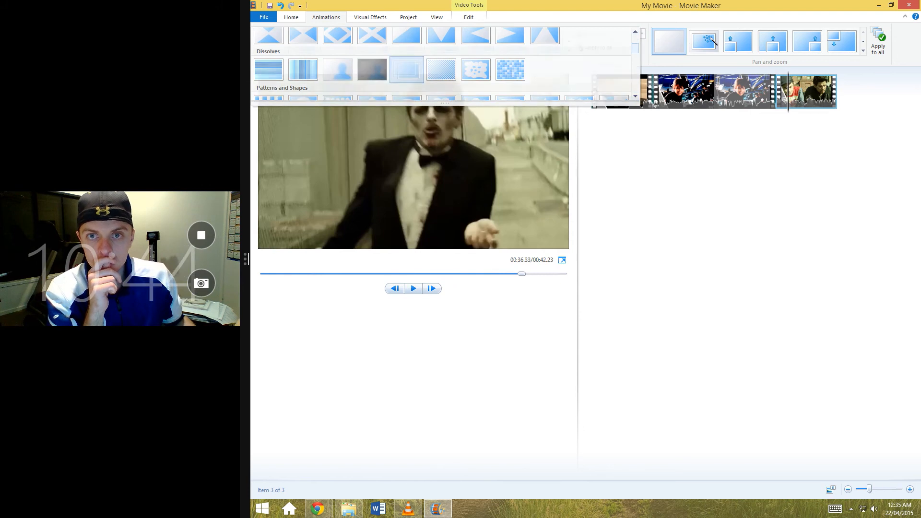
pyautogui.click(407, 70)
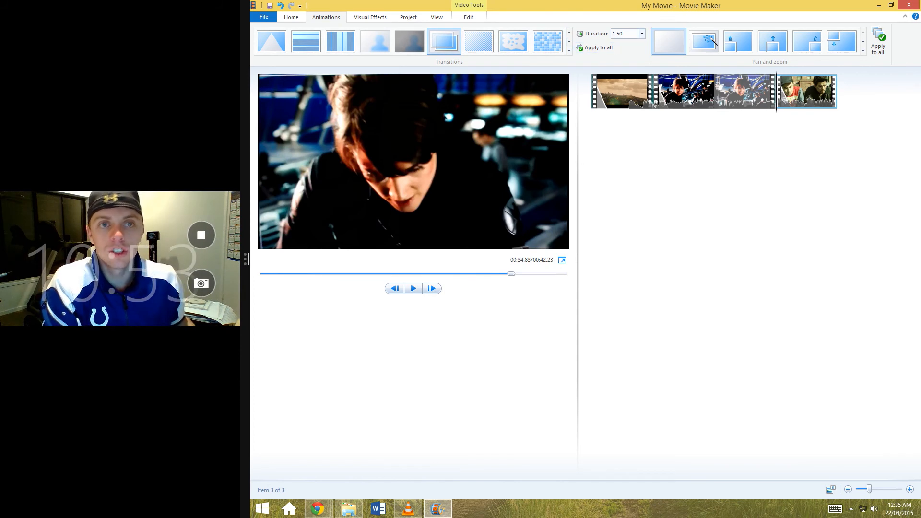
pyautogui.click(641, 33)
pyautogui.click(623, 78)
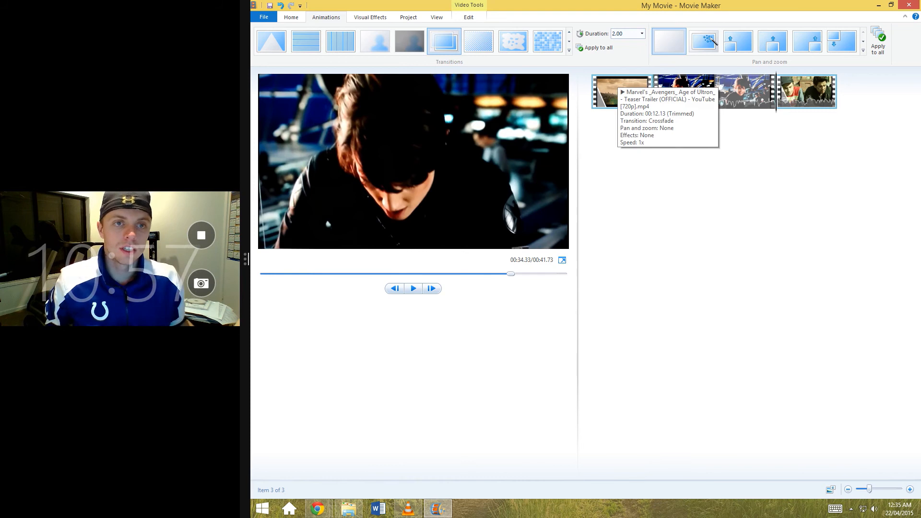
# Play back the transition from the opening trailer clip into the Avengers bloopers clip
pyautogui.click(618, 89)
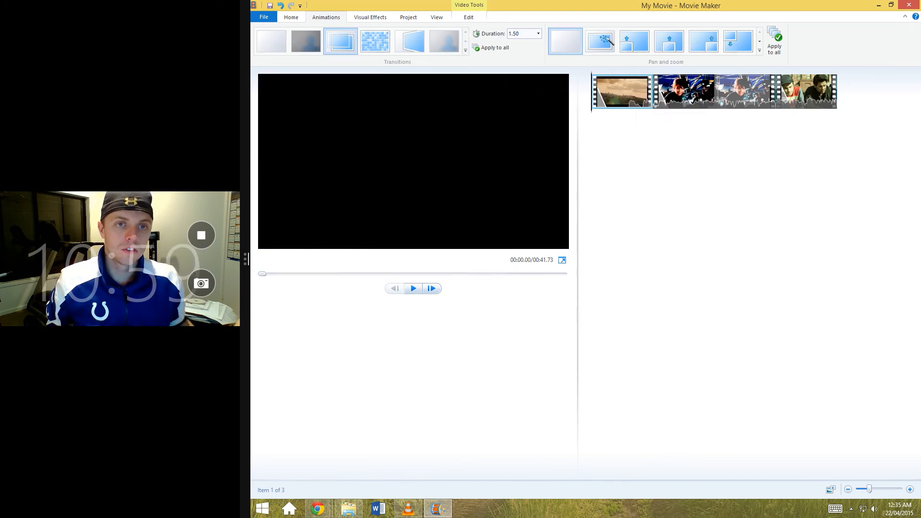
pyautogui.moveTo(591, 91); pyautogui.dragTo(649, 91)
pyautogui.press('space')
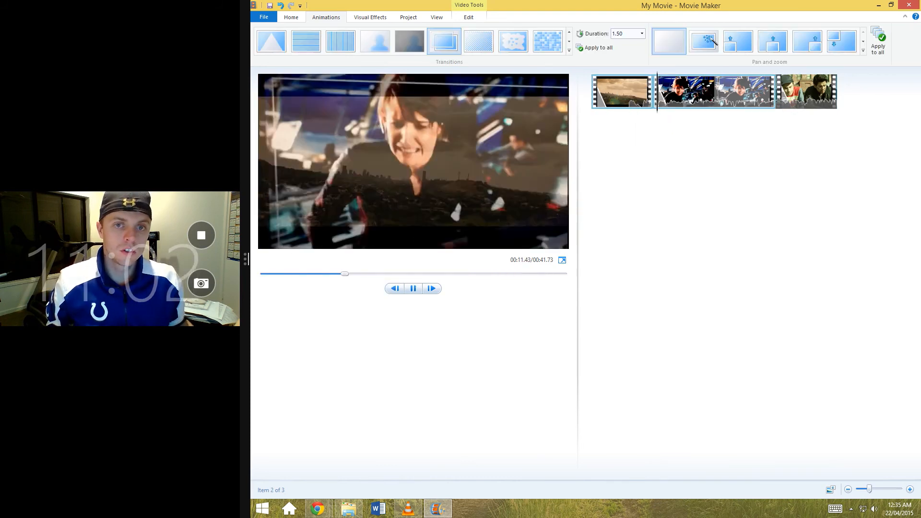
pyautogui.press('space')
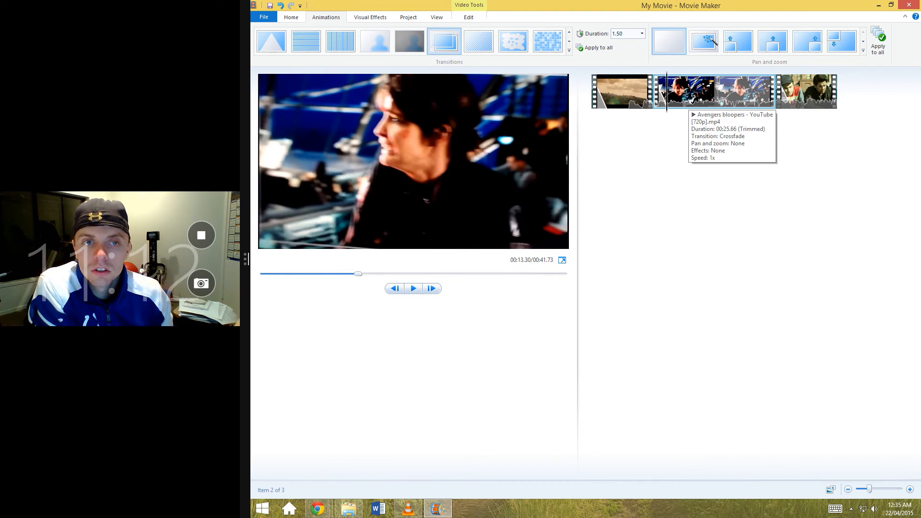
# Lower the video volume of the Avengers bloopers clip to near the minimum
pyautogui.click(689, 100)
pyautogui.click(738, 98)
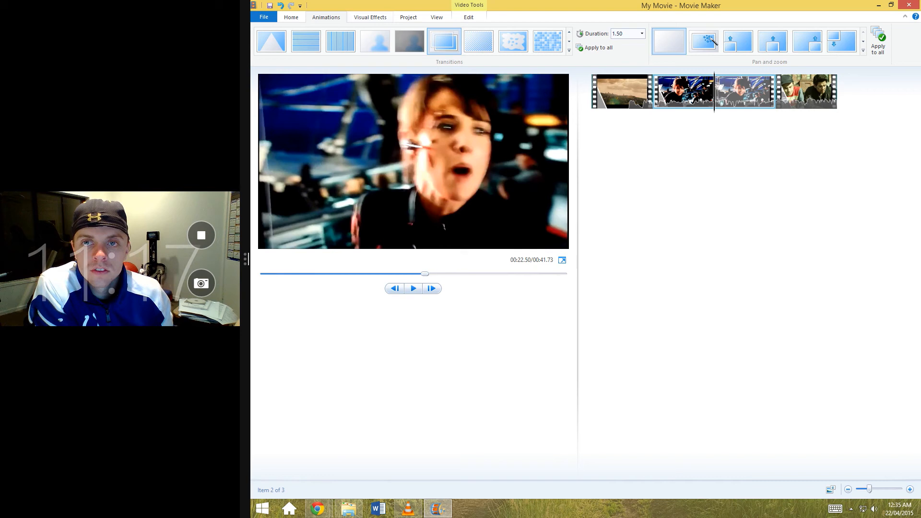
pyautogui.click(408, 17)
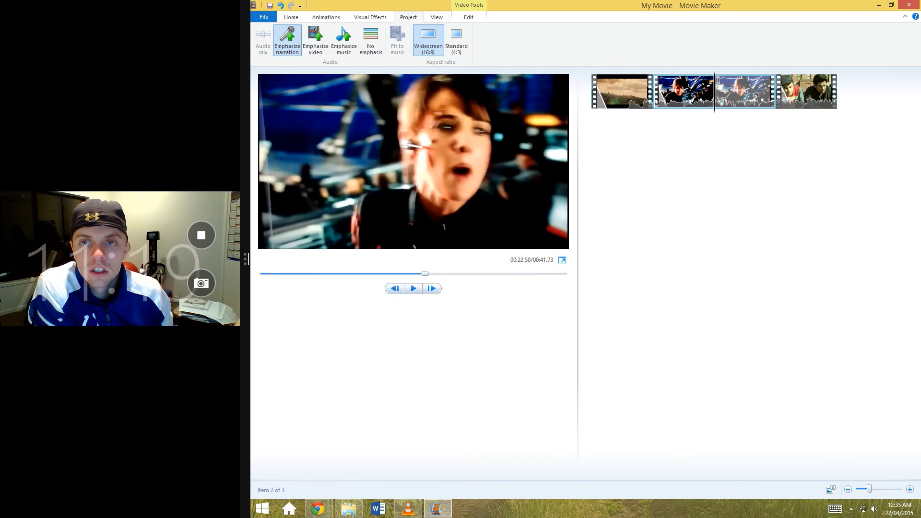
pyautogui.click(436, 18)
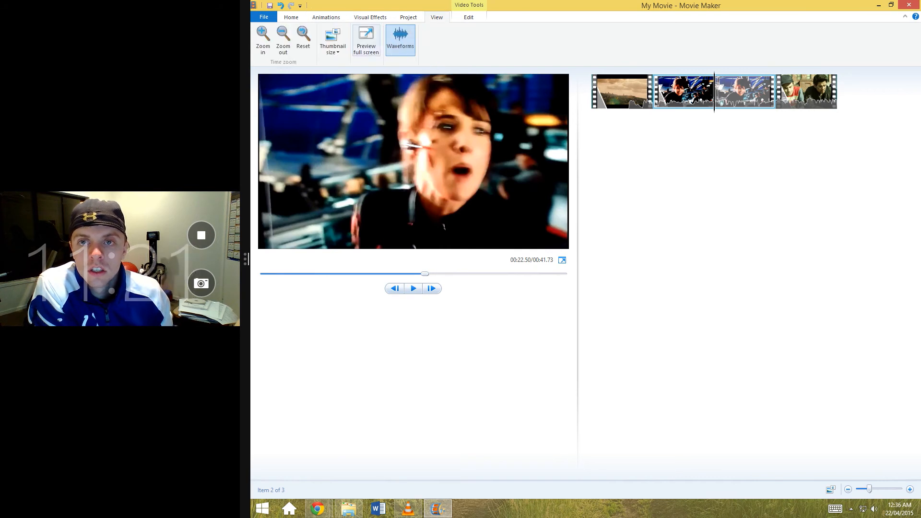
pyautogui.click(468, 17)
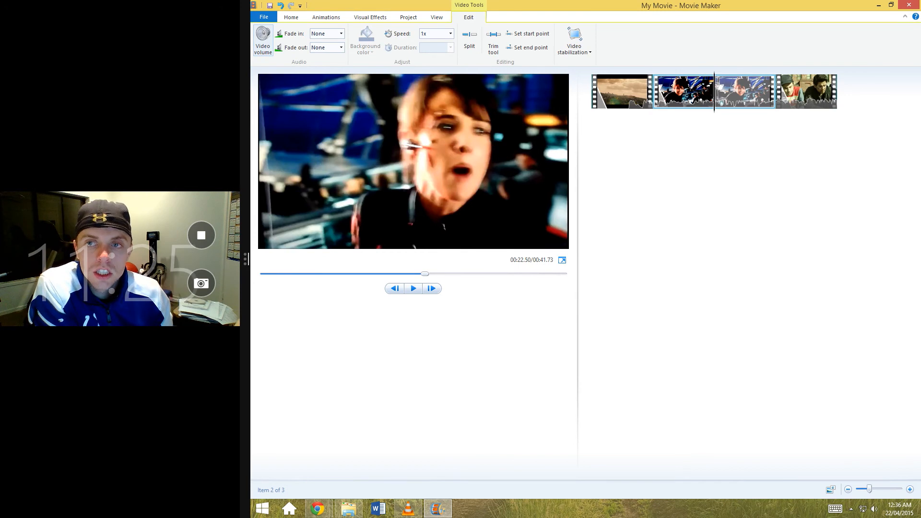
pyautogui.click(263, 41)
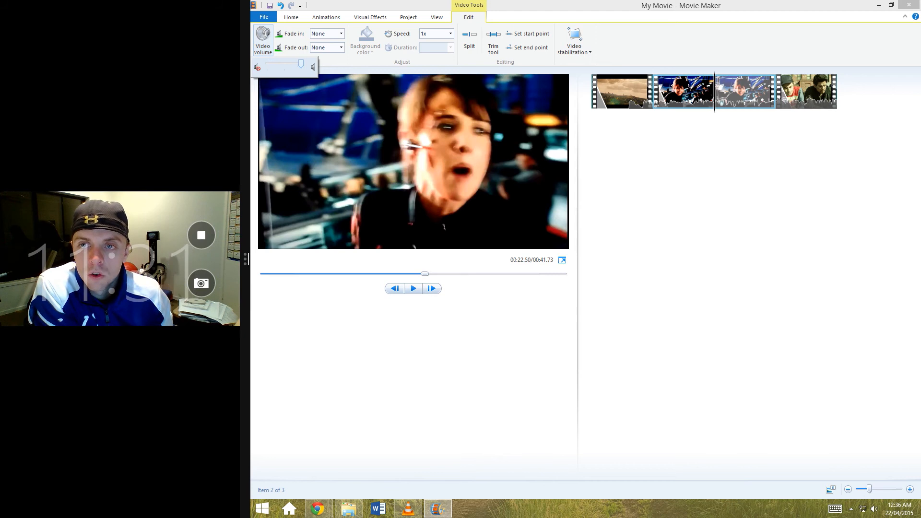
pyautogui.moveTo(300, 64); pyautogui.dragTo(271, 64)
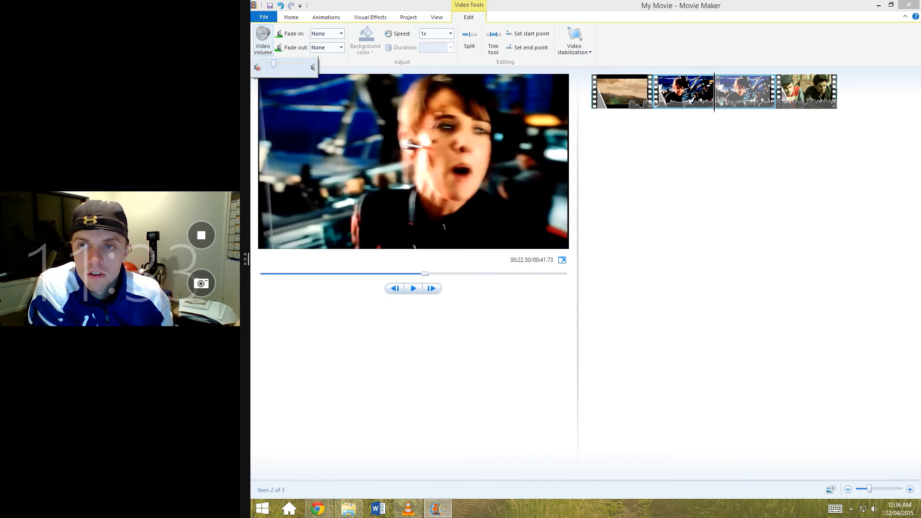
# Play back the Avengers bloopers clip from its start to check its volume
pyautogui.click(647, 91)
pyautogui.click(655, 91)
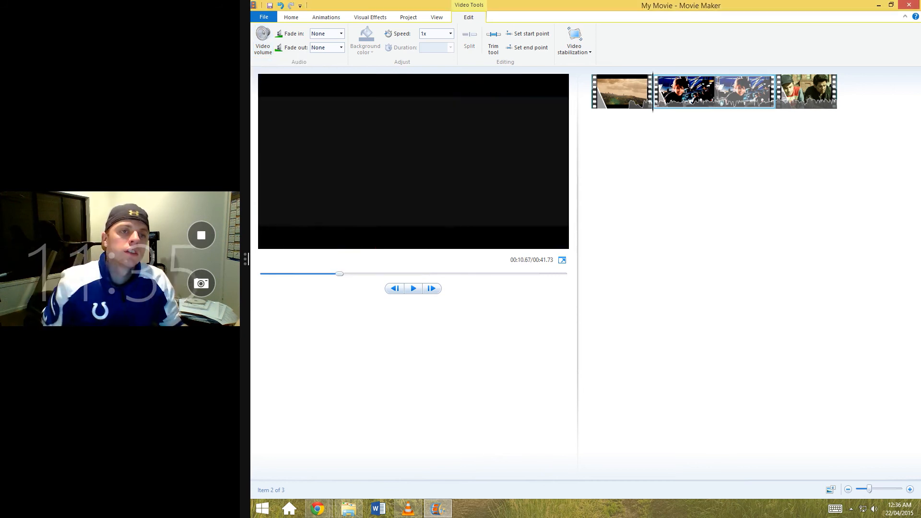
pyautogui.press('space')
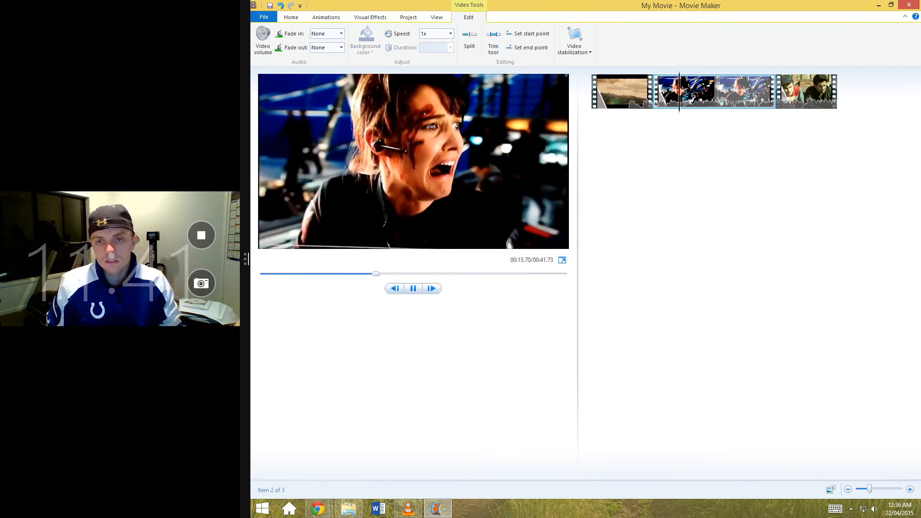
pyautogui.click(413, 289)
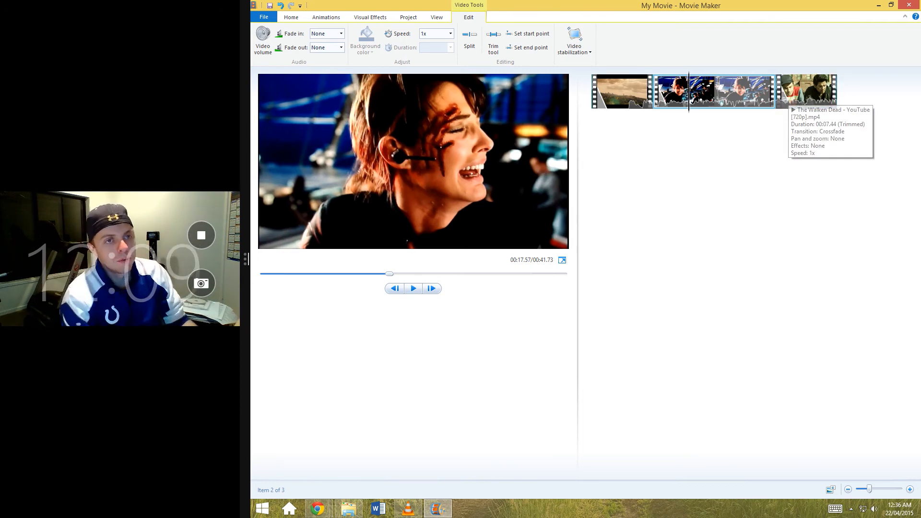
# Play back the end of the Avengers bloopers clip and its transition into The Walken Dead clip
pyautogui.moveTo(688, 91); pyautogui.dragTo(754, 91)
pyautogui.press('space')
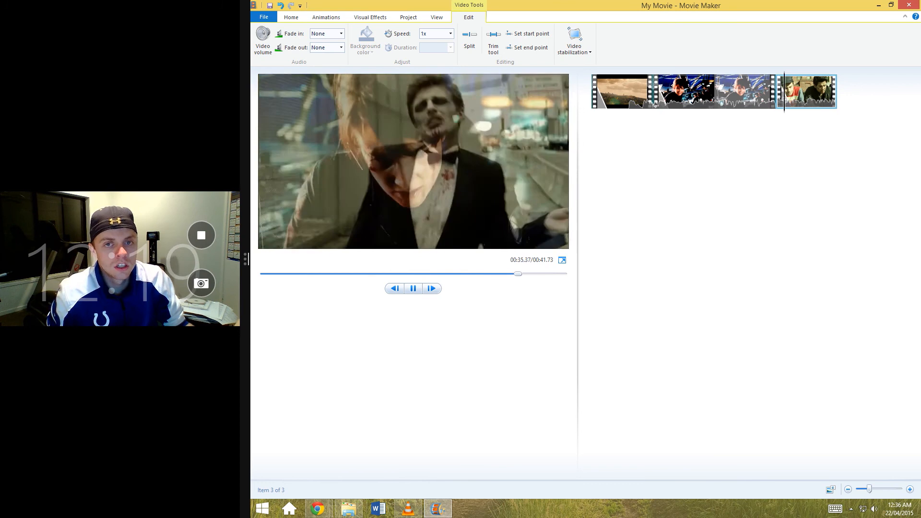
pyautogui.press('space')
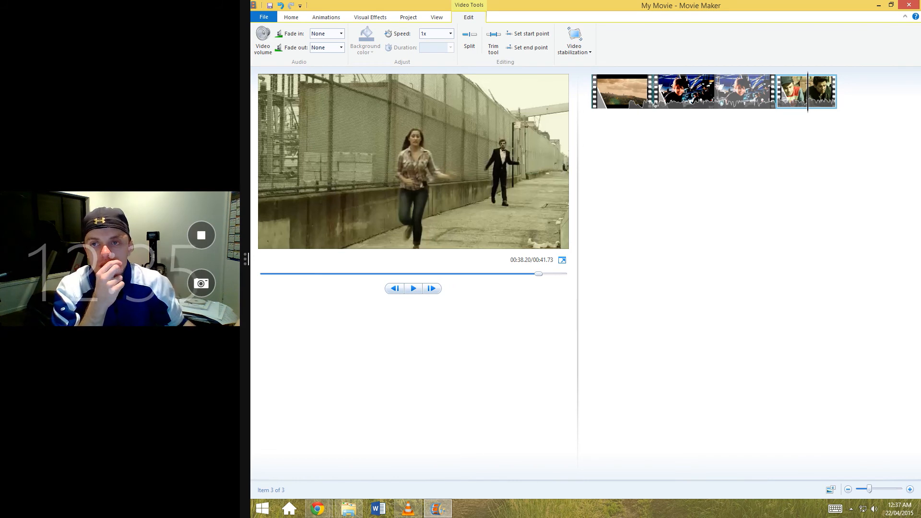
# Raise the video volume of The Walken Dead clip to about three quarters of its range
pyautogui.click(263, 41)
pyautogui.moveTo(283, 64); pyautogui.dragTo(301, 63)
pyautogui.press('Escape')
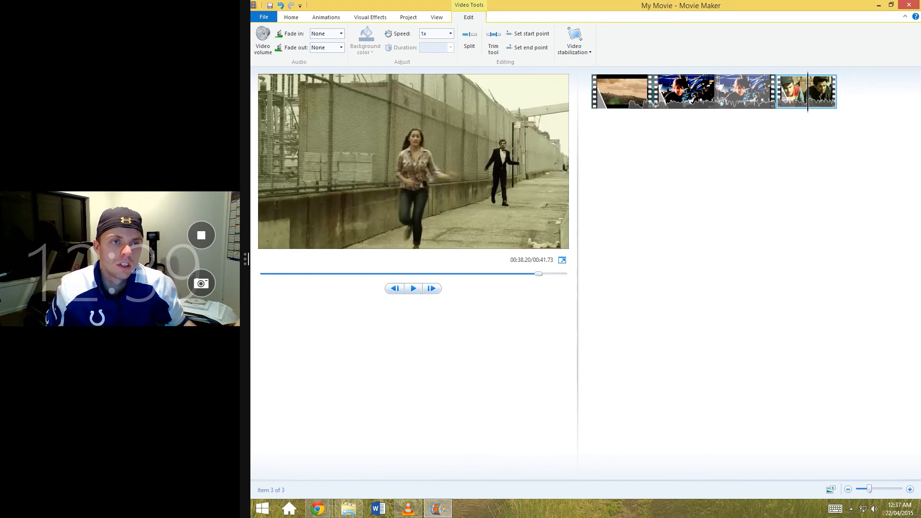
# Play back The Walken Dead clip to judge its sound, and lower its video volume to near the minimum
pyautogui.rightClick(797, 91)
pyautogui.click(825, 115)
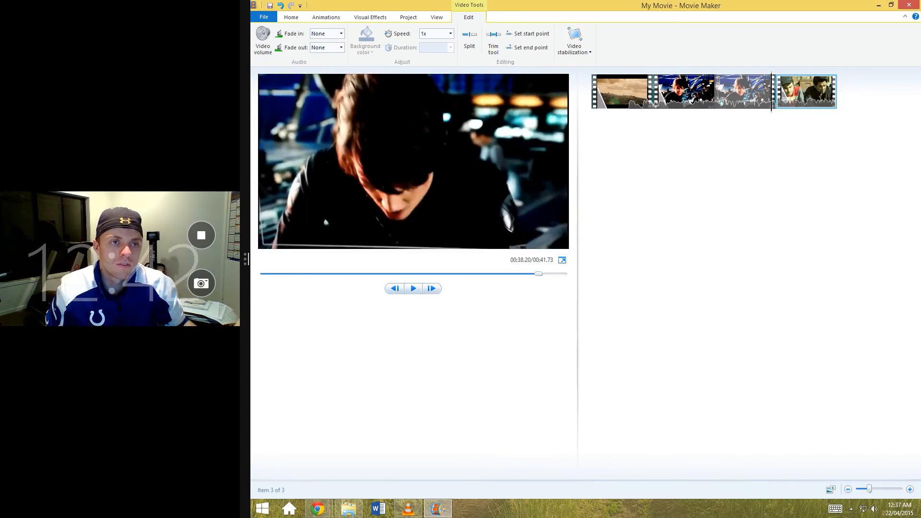
pyautogui.press('space')
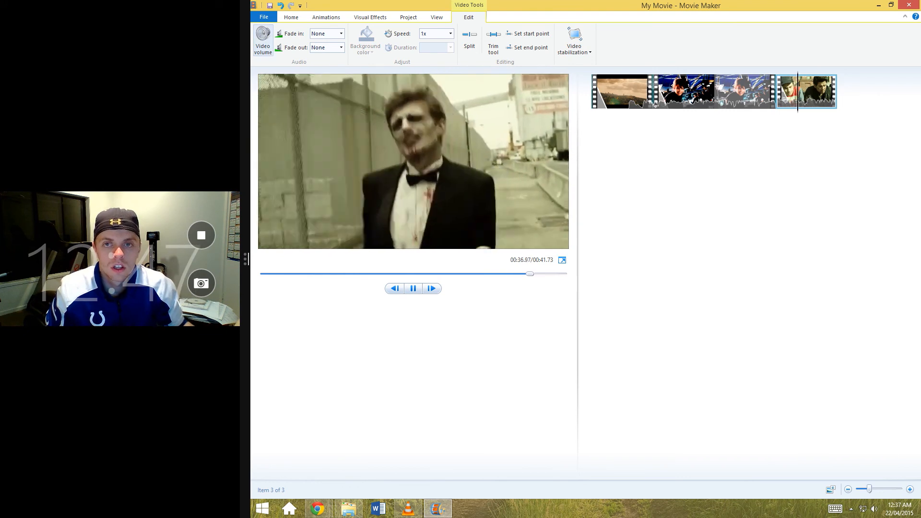
pyautogui.click(263, 41)
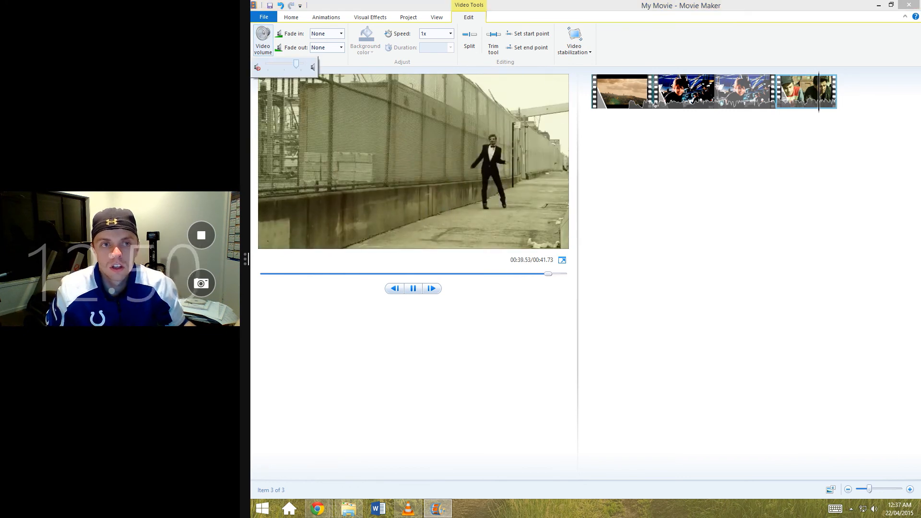
pyautogui.moveTo(296, 64); pyautogui.dragTo(271, 64)
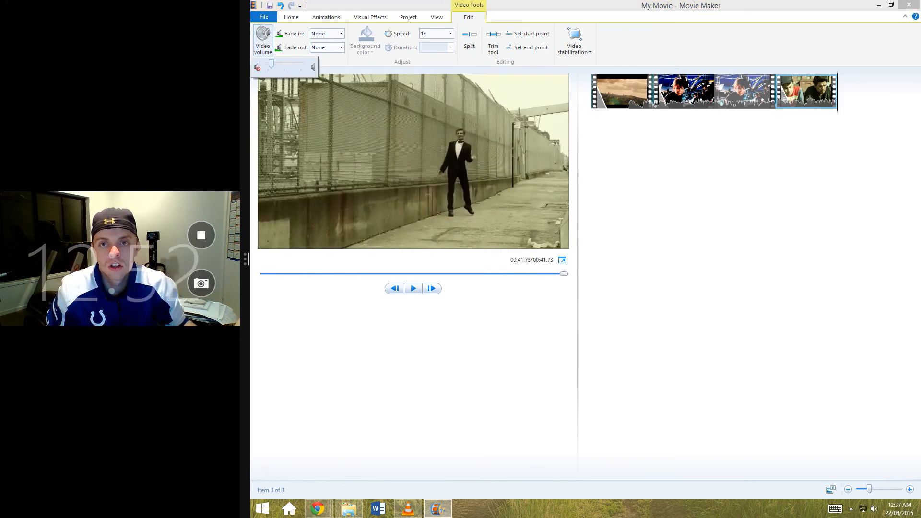
# Play back the movie from the middle of the Avengers bloopers clip to the end to check the volume levels
pyautogui.click(756, 84)
pyautogui.press('space')
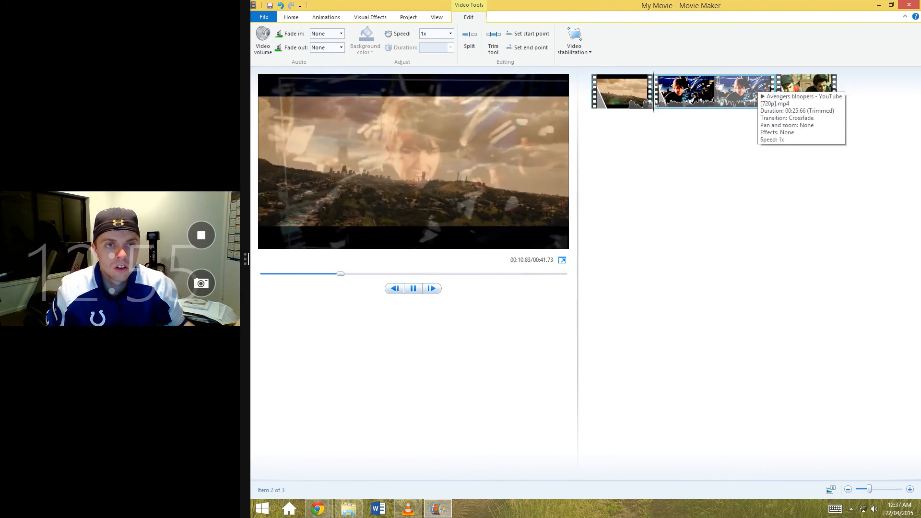
pyautogui.click(714, 91)
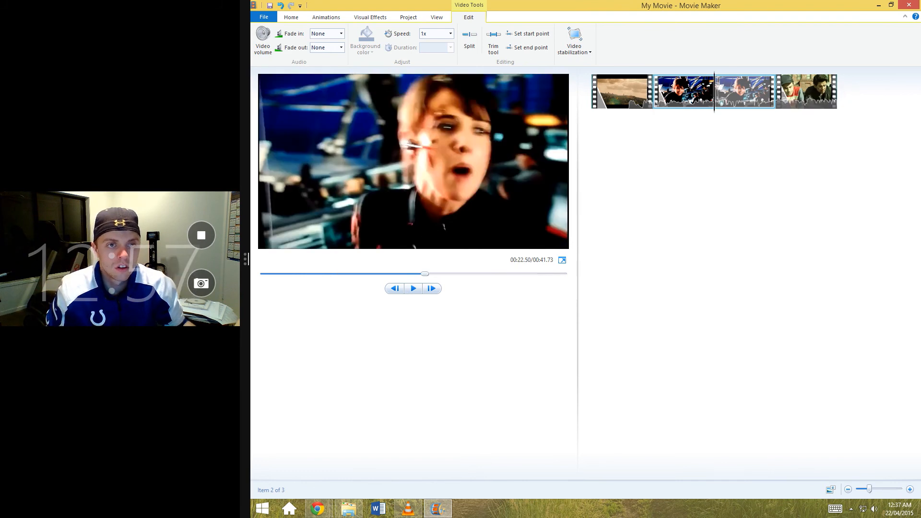
pyautogui.press('space')
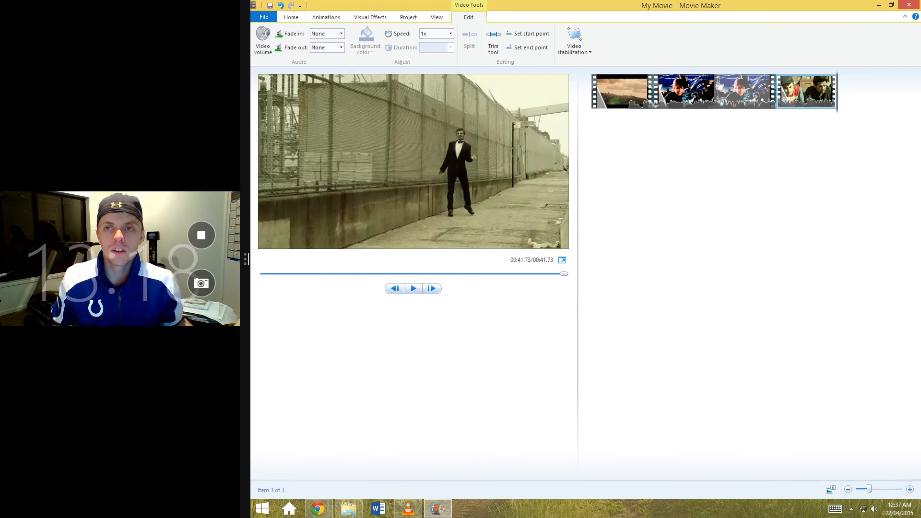
# Add the music file 14 Glorious Victories.m4a from the KXB101 folder as the movie's soundtrack
pyautogui.click(291, 17)
pyautogui.click(345, 50)
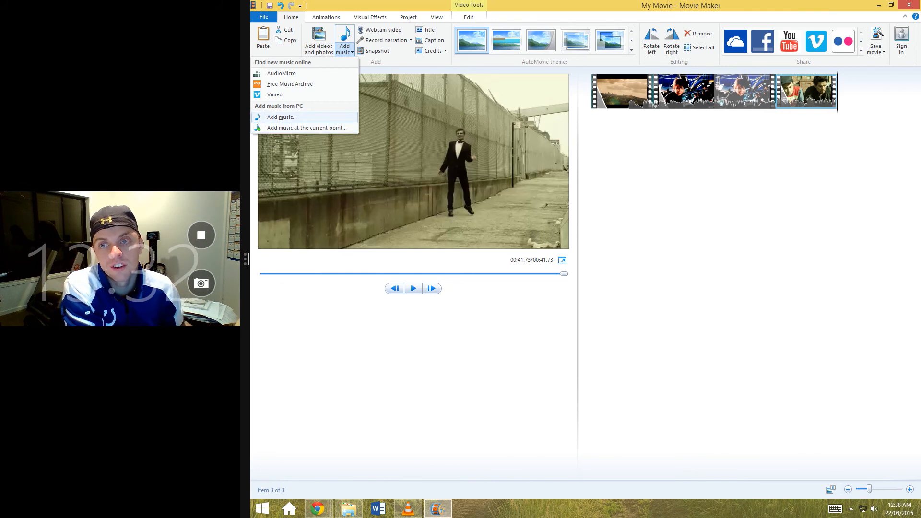
pyautogui.press('Return')
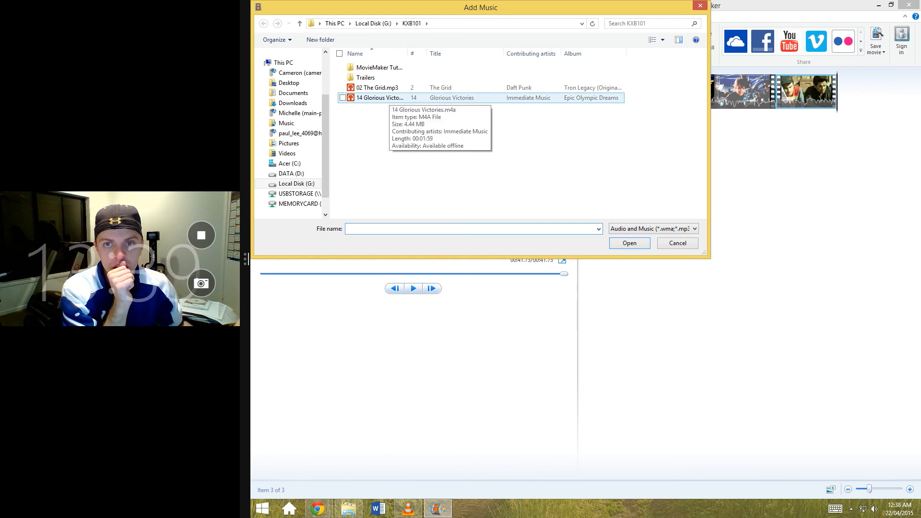
pyautogui.click(384, 97)
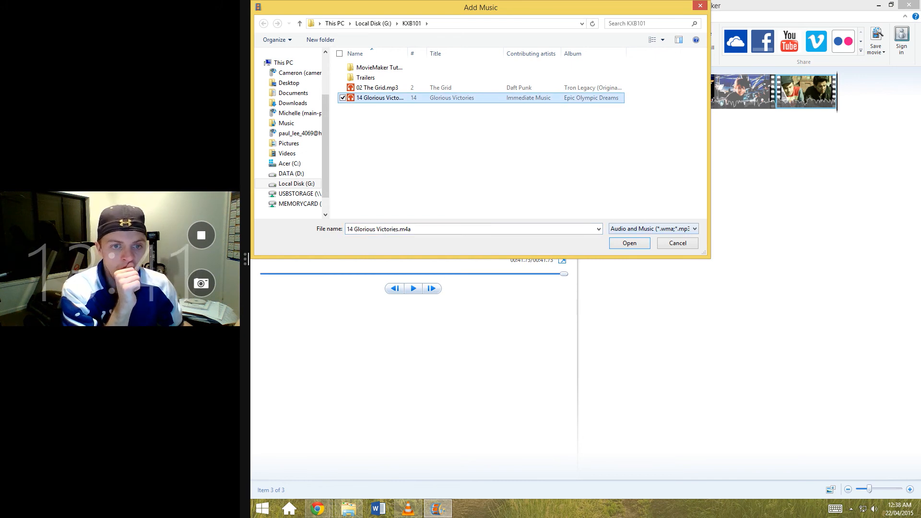
pyautogui.click(630, 243)
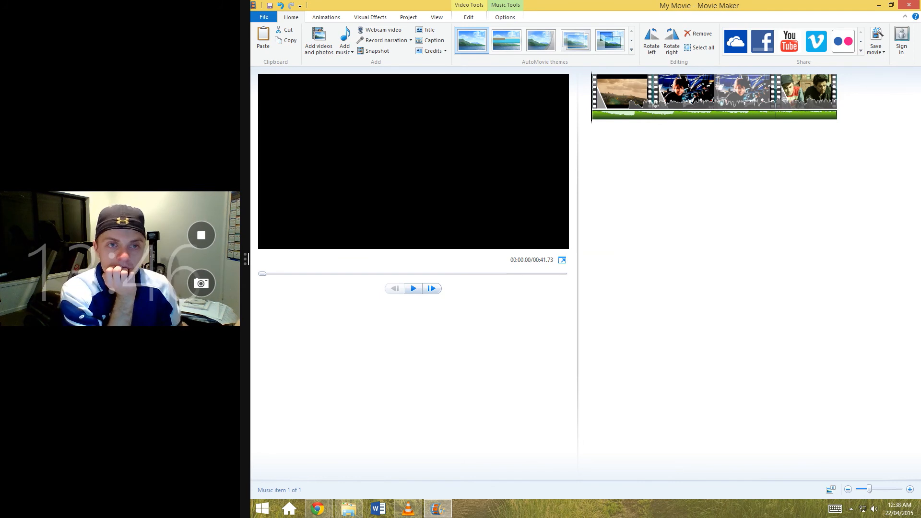
# Play back the movie to hear the soundtrack against the clips, and lower the music volume to near the minimum
pyautogui.press('space')
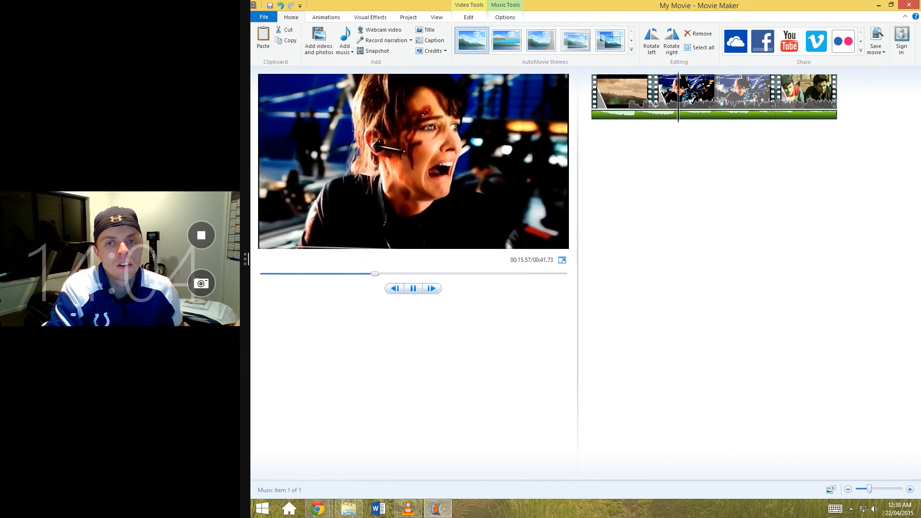
pyautogui.press('space')
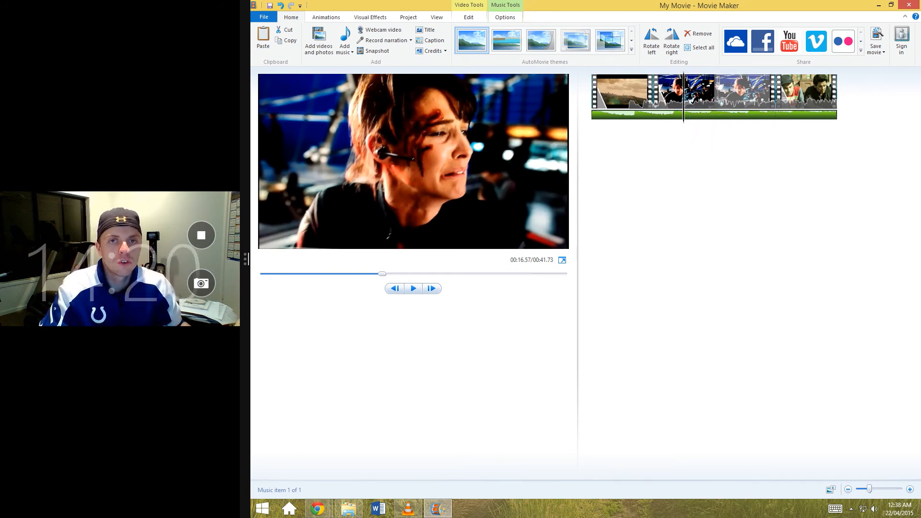
pyautogui.click(505, 17)
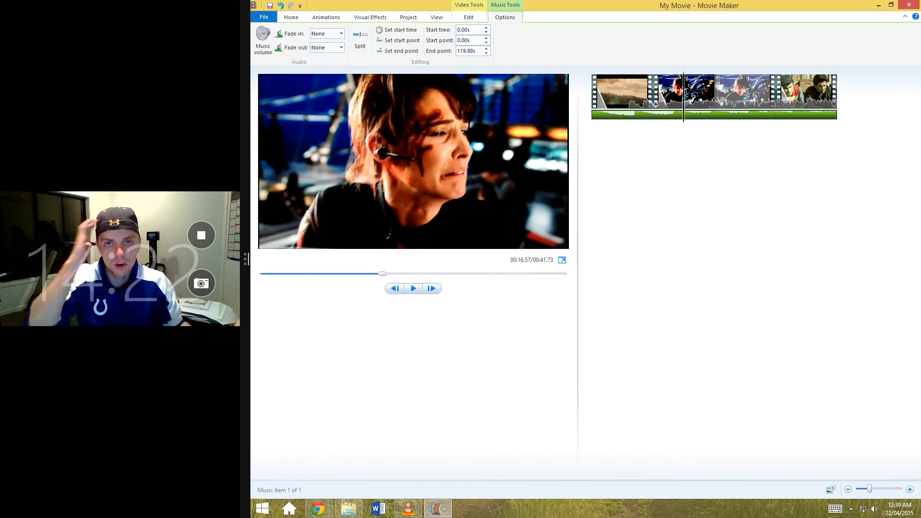
pyautogui.click(263, 38)
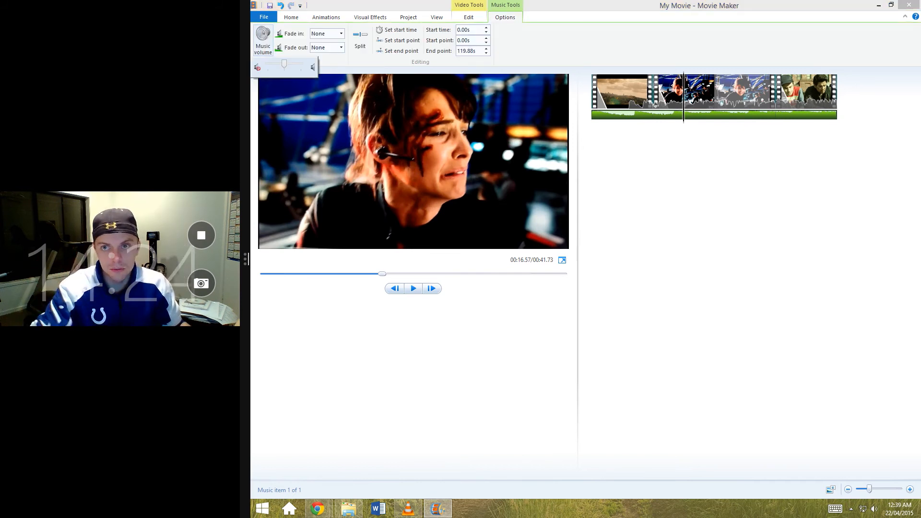
pyautogui.moveTo(284, 64); pyautogui.dragTo(270, 64)
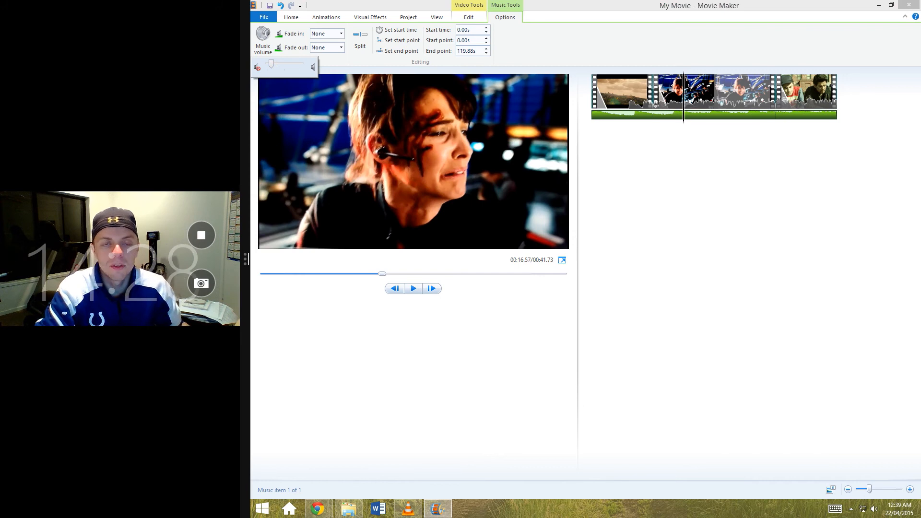
pyautogui.press('Escape')
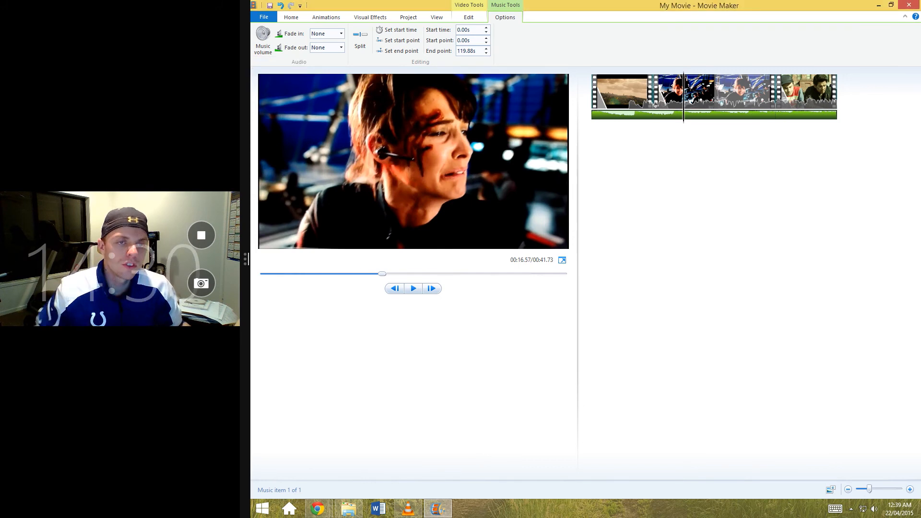
# Play the movie on to about 18.5 s and split the soundtrack there
pyautogui.press('space')
pyautogui.press('space')
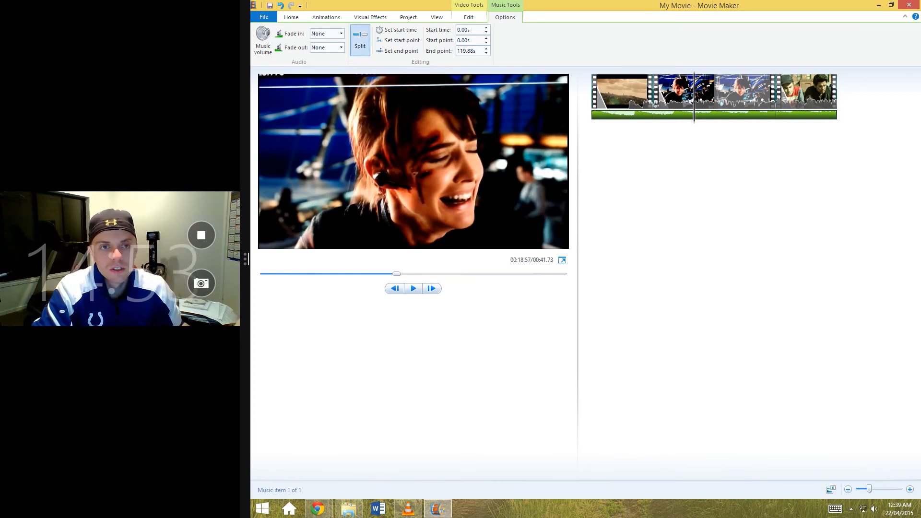
pyautogui.click(360, 41)
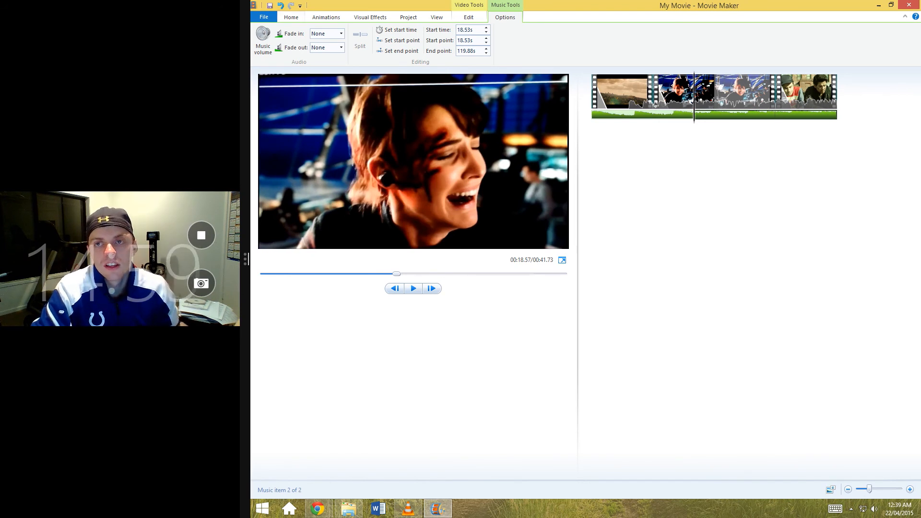
# Add a title before the first clip with the text "Chewie.. We're home!" in quotation marks
pyautogui.click(291, 17)
pyautogui.click(426, 30)
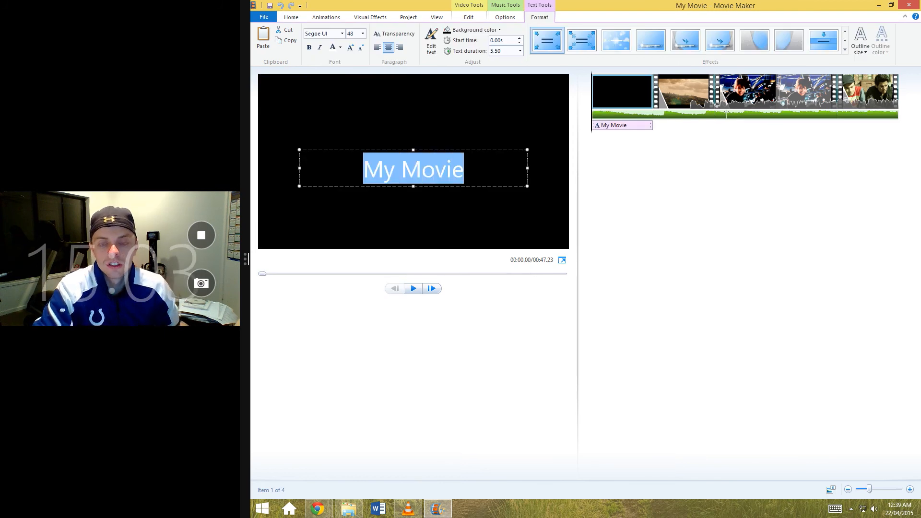
pyautogui.write('My Vlog')
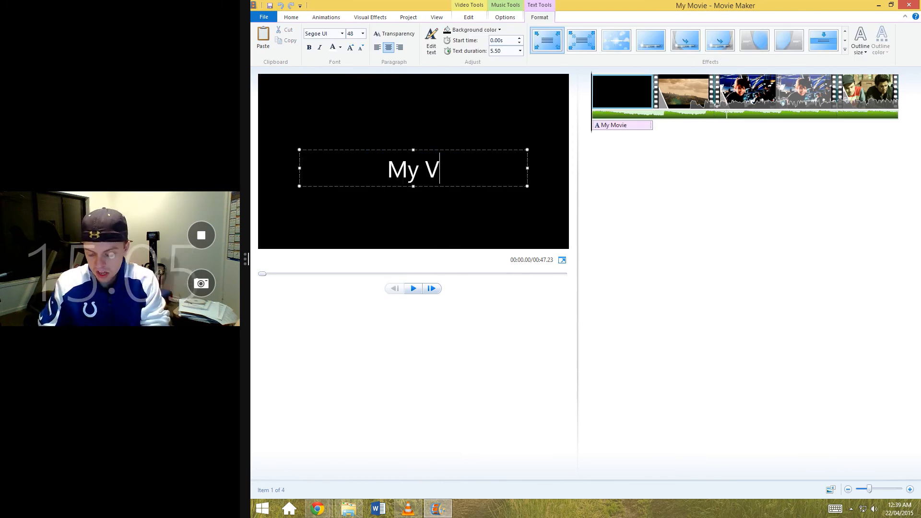
pyautogui.press('BackSpace')
pyautogui.press('BackSpace')
pyautogui.press('BackSpace')
pyautogui.press('BackSpace')
pyautogui.press('BackSpace')
pyautogui.press('BackSpace')
pyautogui.press('BackSpace')
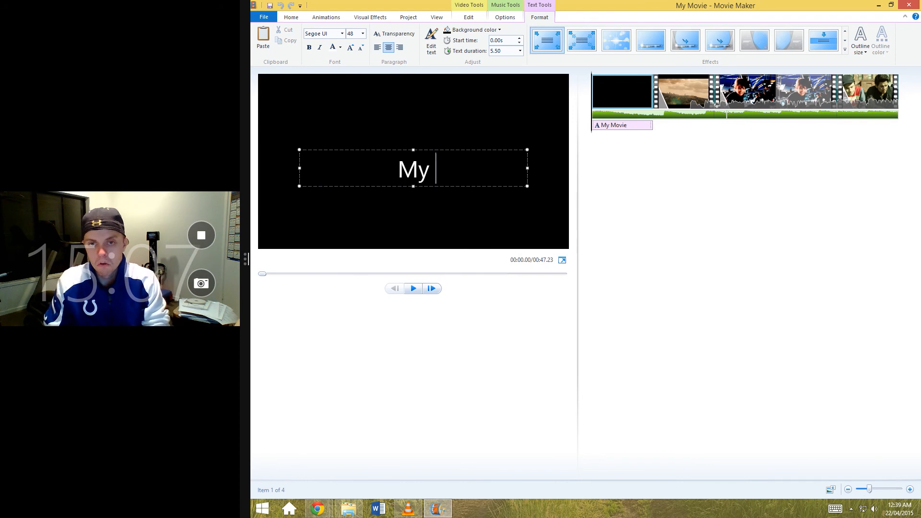
pyautogui.write('"')
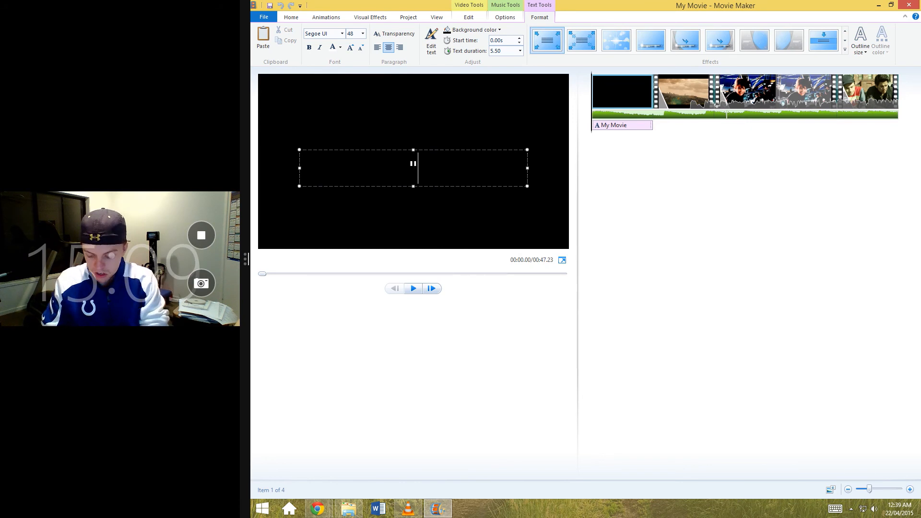
pyautogui.write('Chewie.')
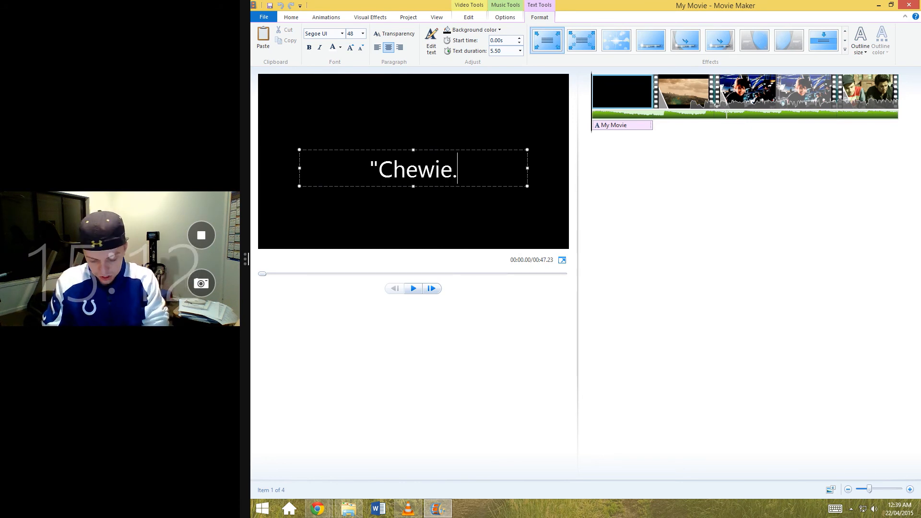
pyautogui.write(". We're home!")
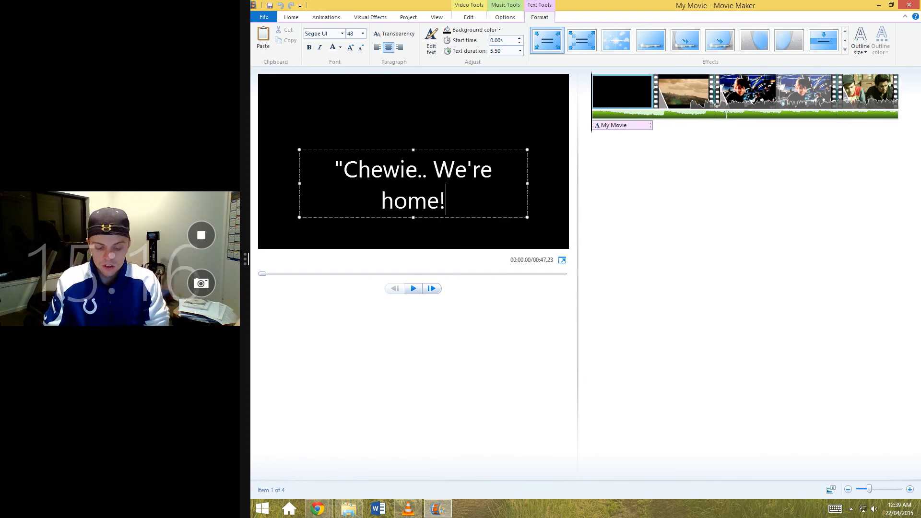
pyautogui.write('"')
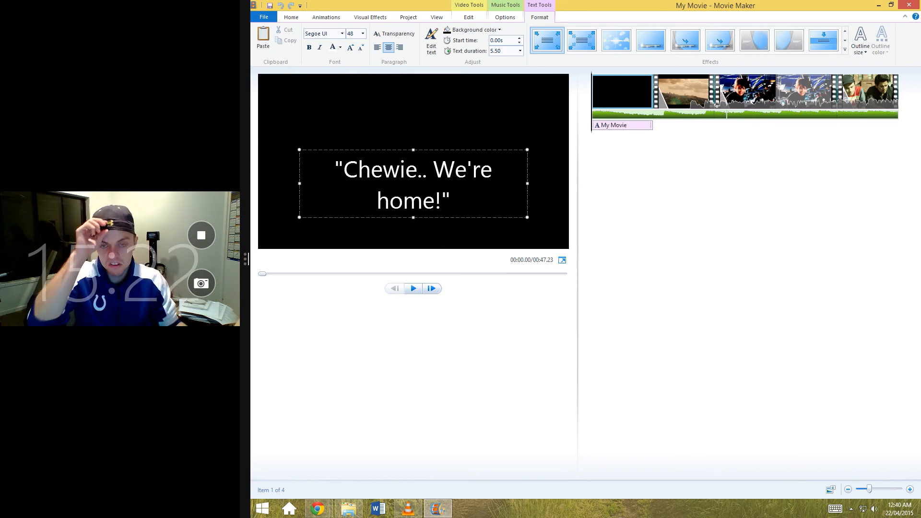
# Set the title text's duration to 2.00 seconds
pyautogui.click(291, 17)
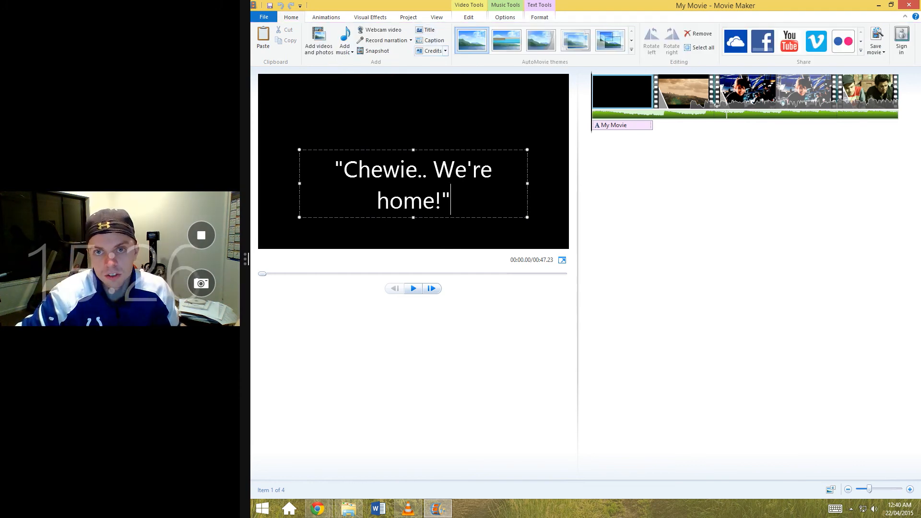
pyautogui.click(539, 17)
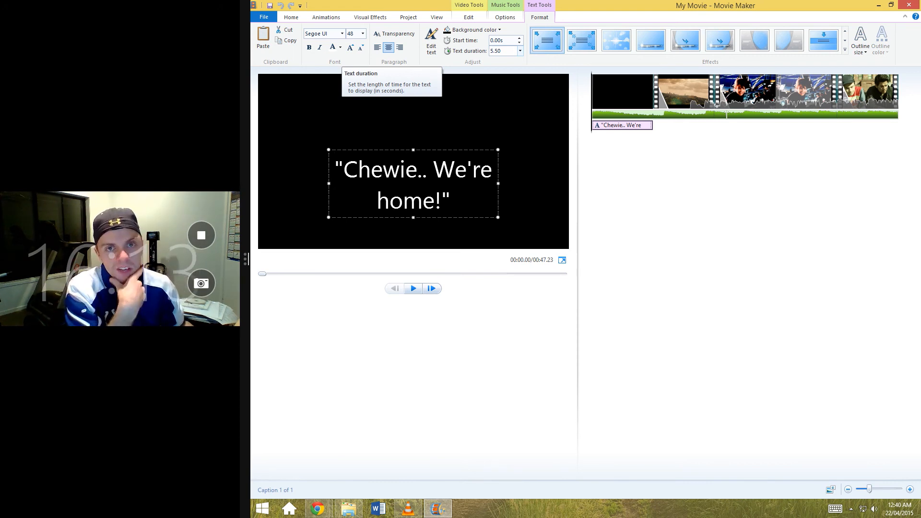
pyautogui.click(520, 51)
pyautogui.click(503, 69)
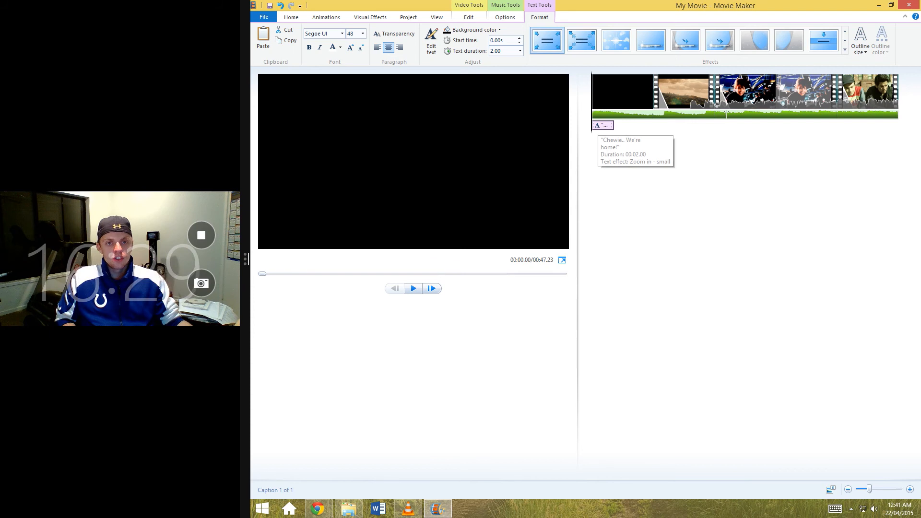
# Move the title text onto the first clip, starting at about 6.16 s, and delete the black title background
pyautogui.moveTo(601, 126); pyautogui.dragTo(661, 125)
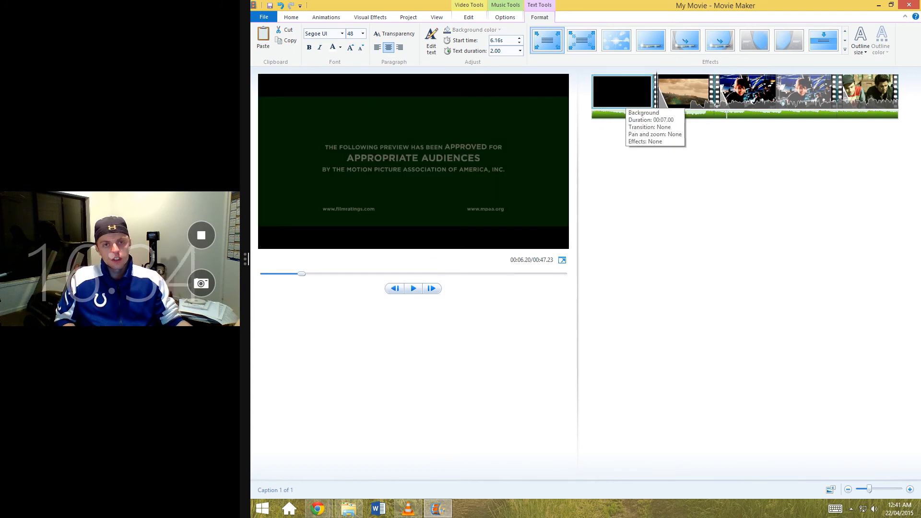
pyautogui.click(627, 99)
pyautogui.press('Delete')
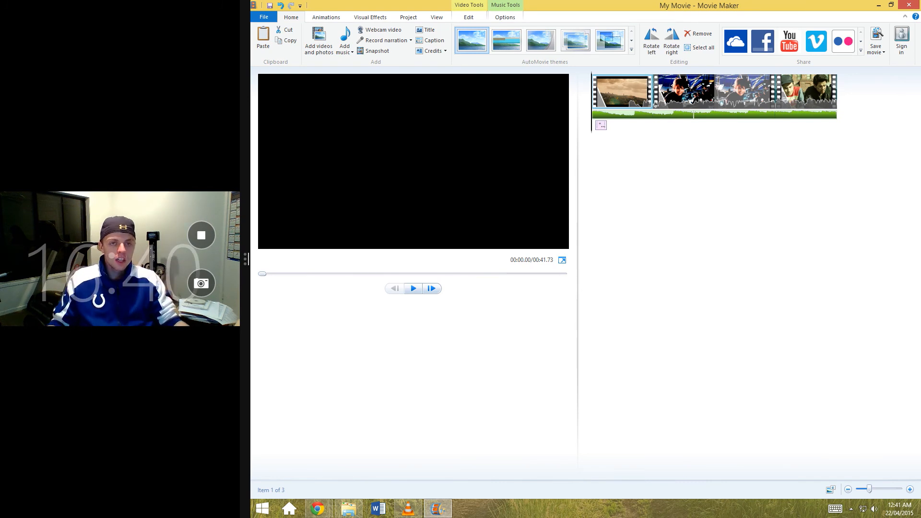
# Move the title text to start at about 5.57 s in the first clip, and play back the movie to check it
pyautogui.press('space')
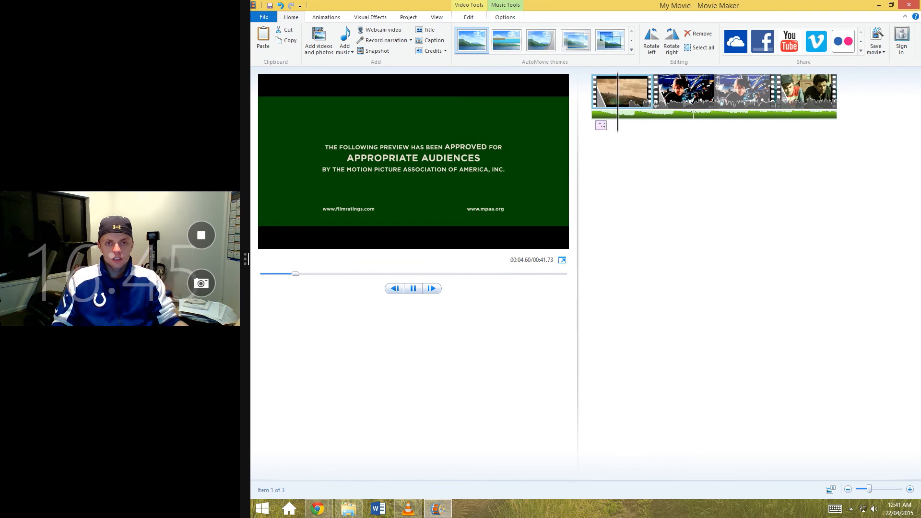
pyautogui.click(625, 127)
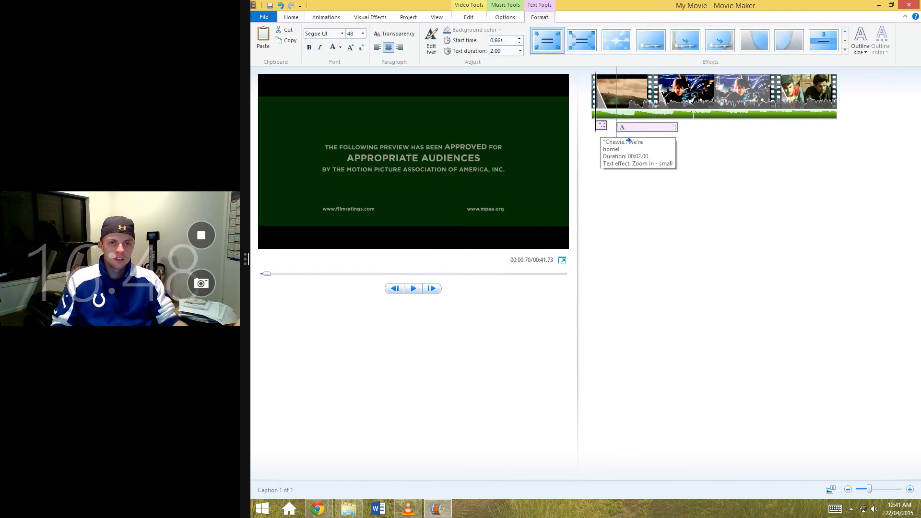
pyautogui.moveTo(622, 129); pyautogui.dragTo(629, 128)
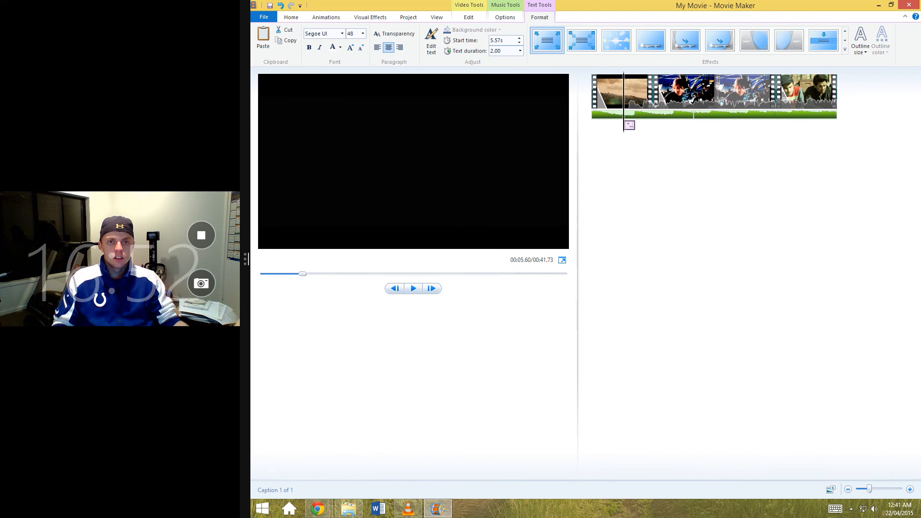
pyautogui.press('space')
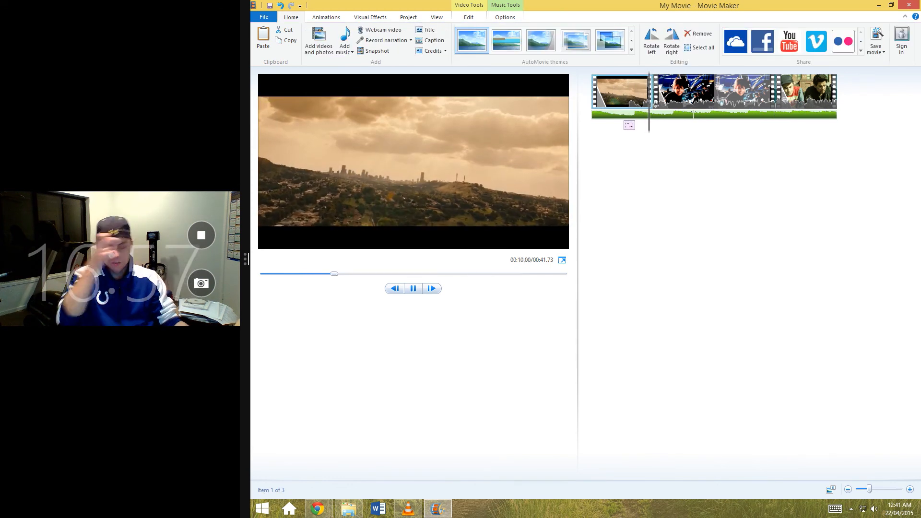
pyautogui.press('space')
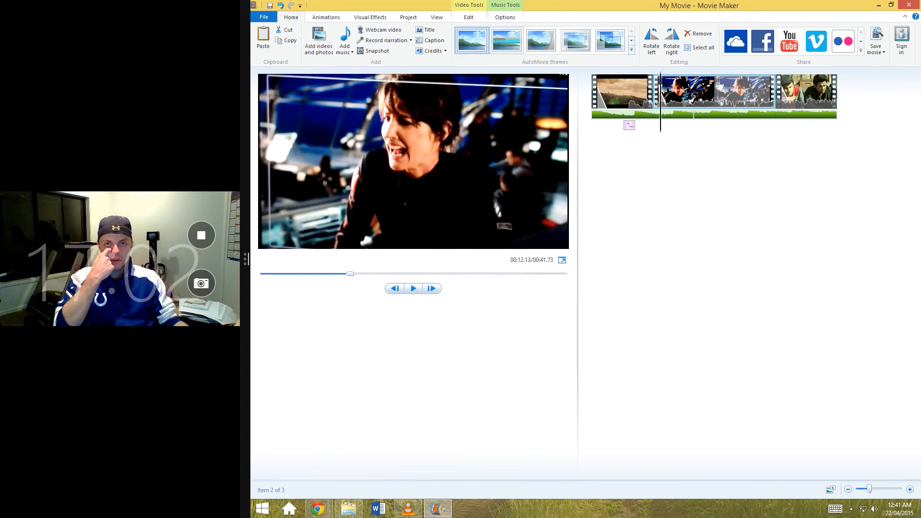
# Try the Contemporary AutoMovie theme on the movie and undo it
pyautogui.click(471, 41)
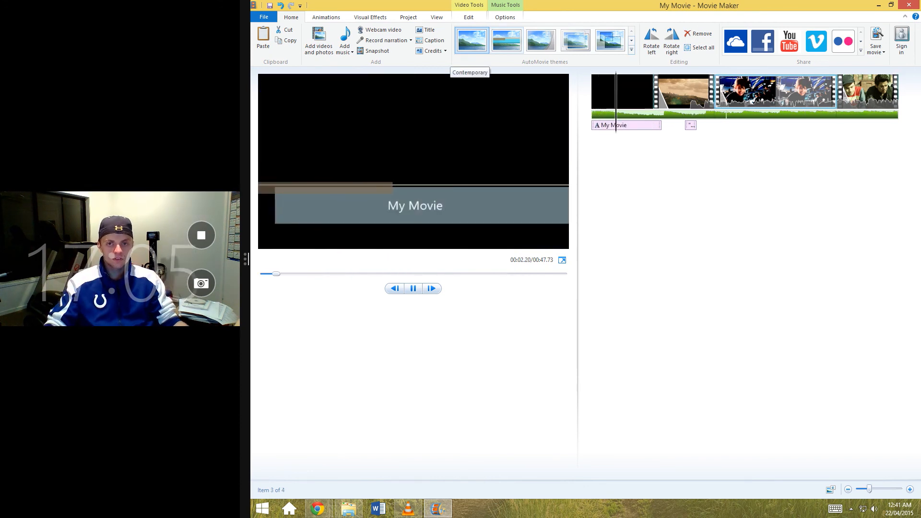
pyautogui.hotkey('ctrl', 'z')
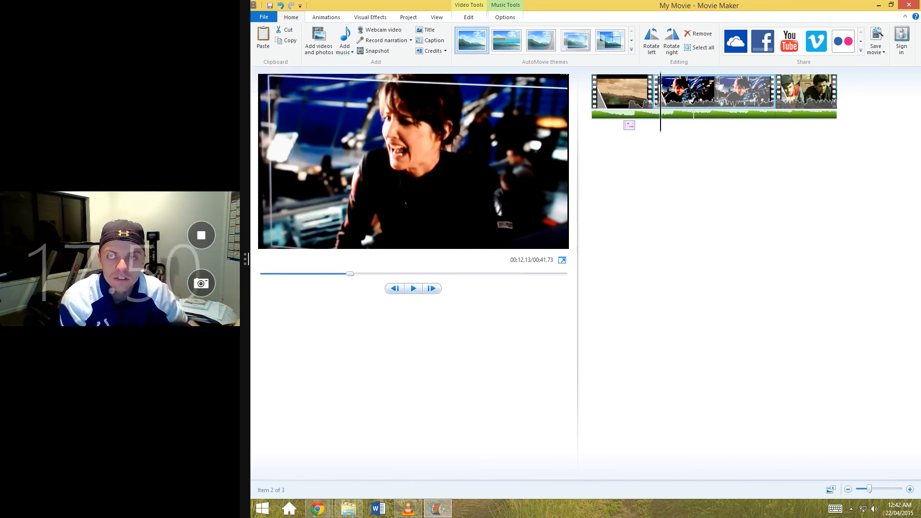
# Try the Standard (4:3) aspect ratio for the project and restore Widescreen (16:9)
pyautogui.click(326, 17)
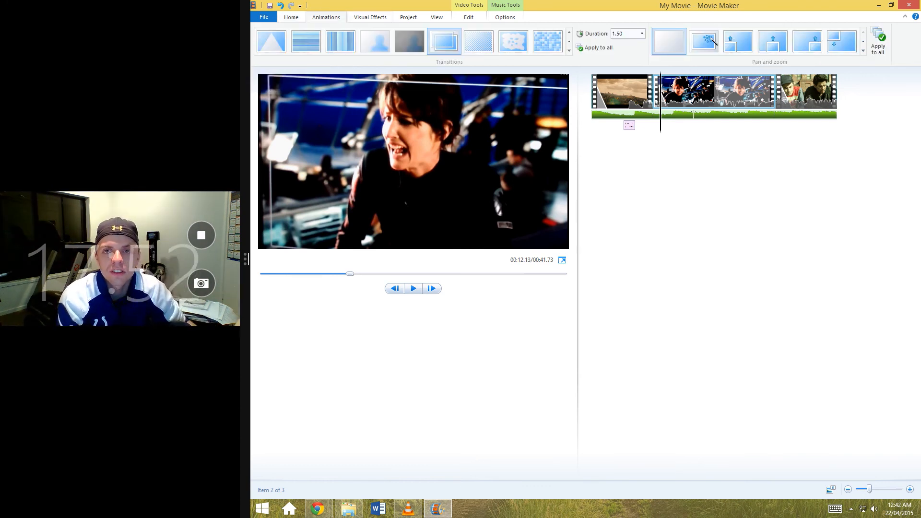
pyautogui.click(370, 18)
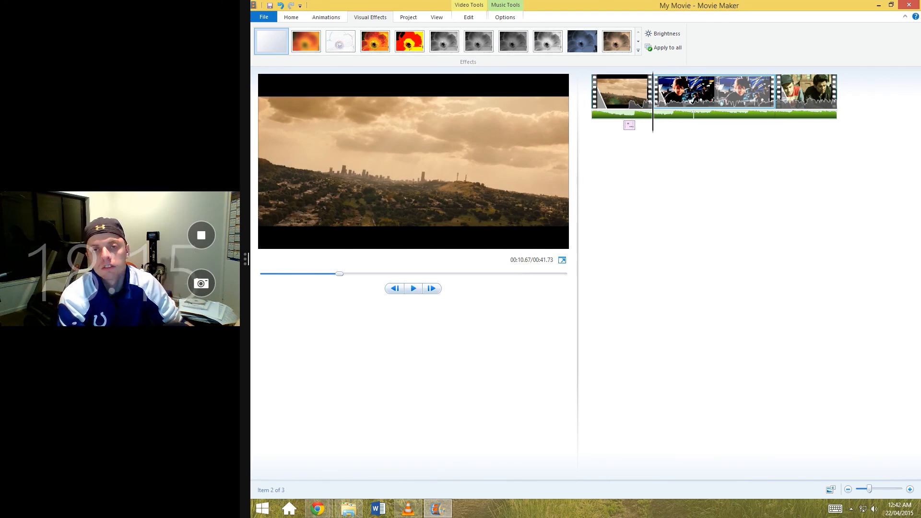
pyautogui.click(408, 17)
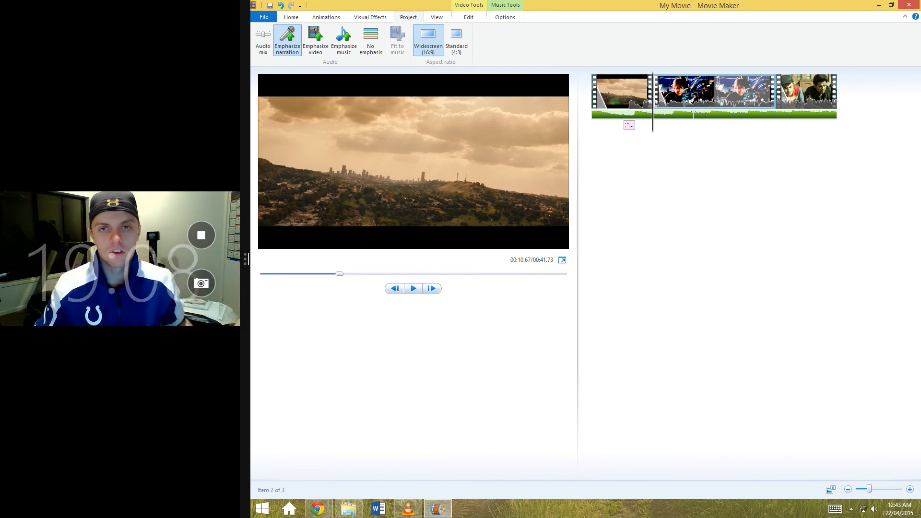
pyautogui.click(456, 39)
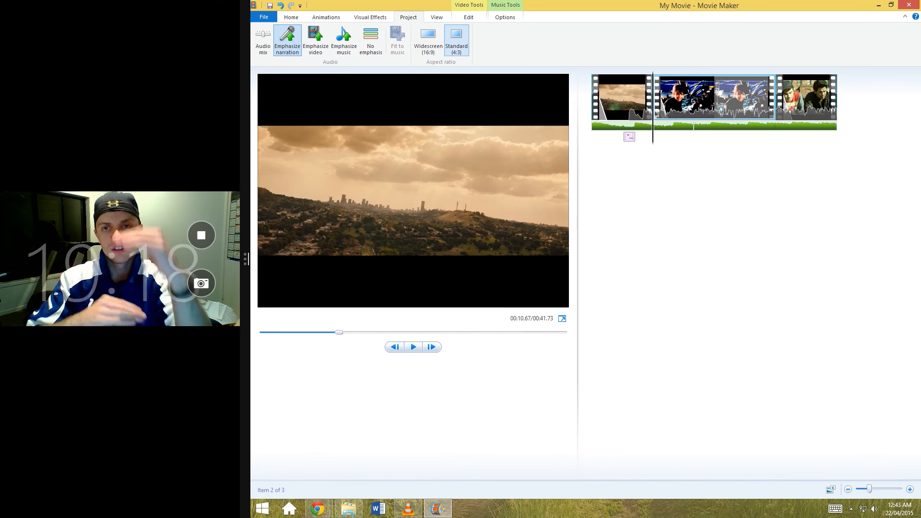
pyautogui.click(428, 40)
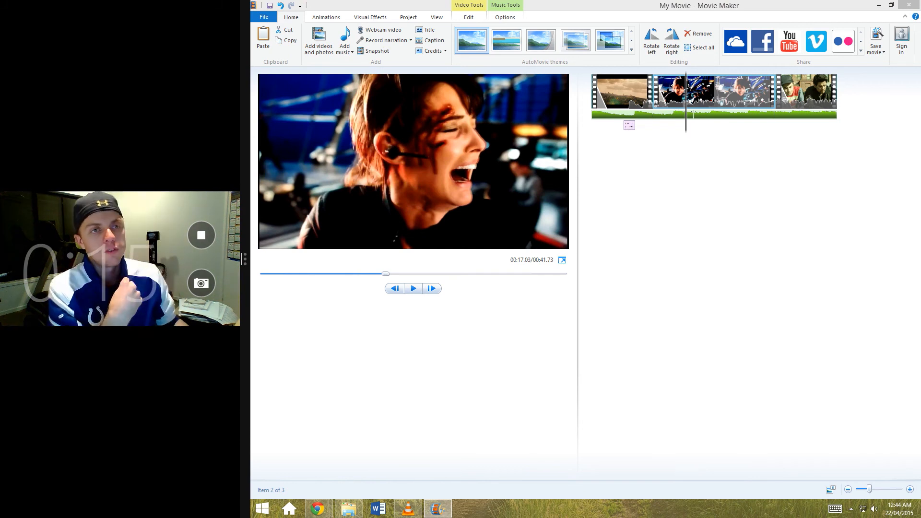
pyautogui.click(748, 240)
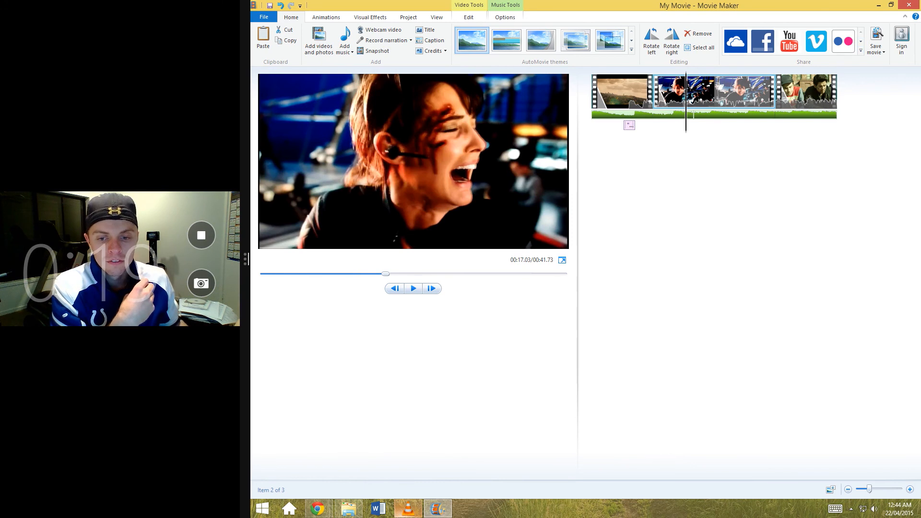
pyautogui.click(407, 508)
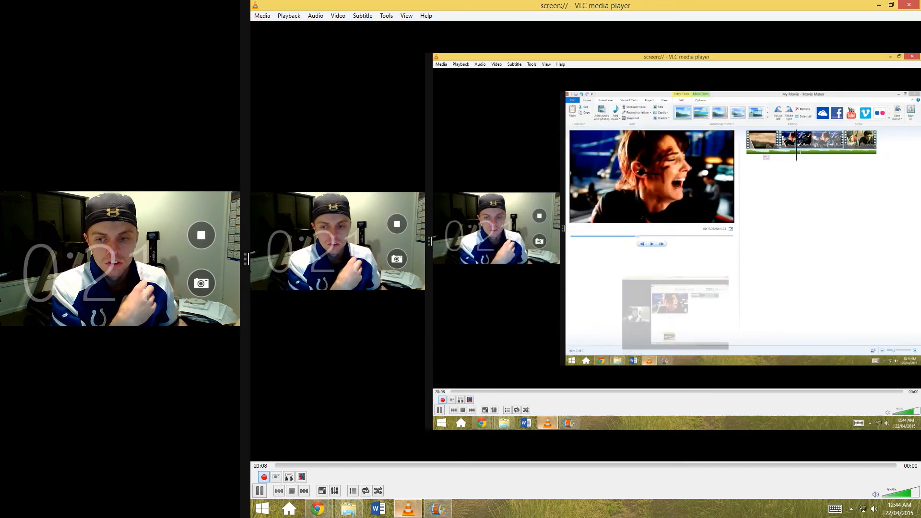
pyautogui.click(407, 508)
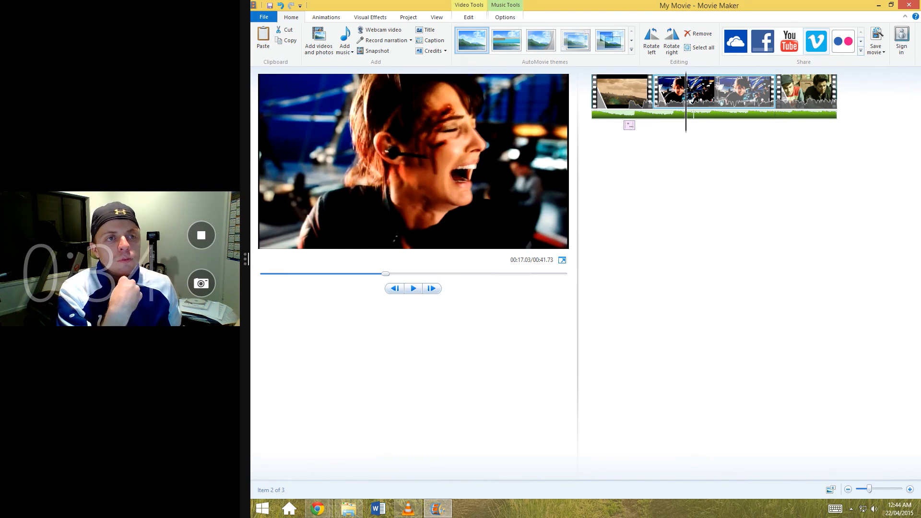
# Save the finished movie with the settings recommended for this project as My Movie.mp4 in the MovieMaker Tutorial folder
pyautogui.click(860, 50)
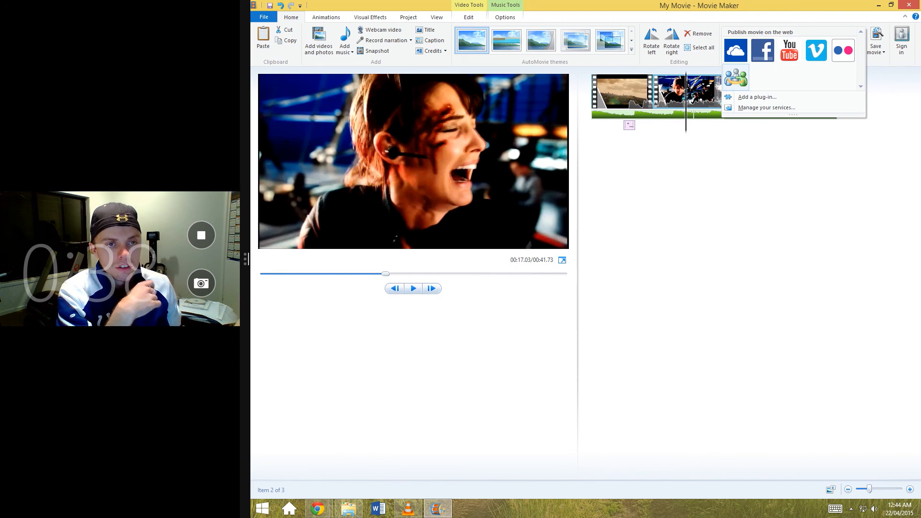
pyautogui.click(880, 33)
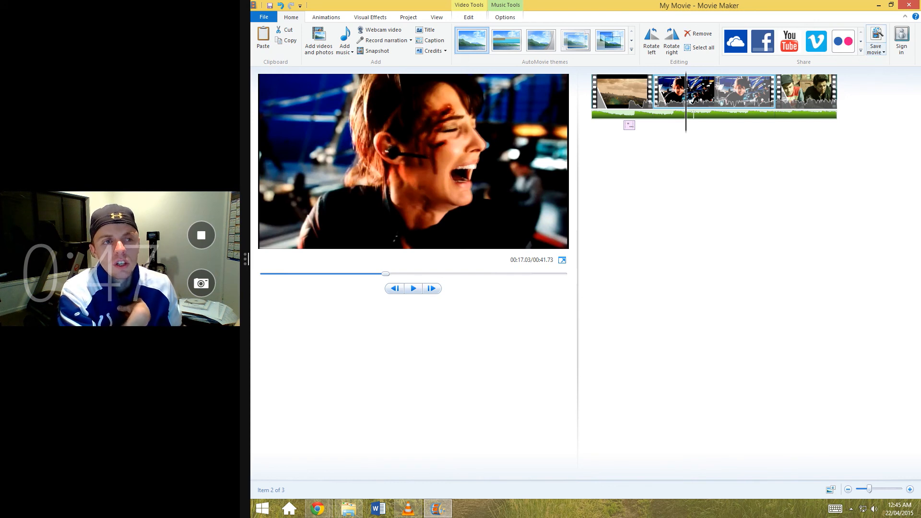
pyautogui.click(879, 33)
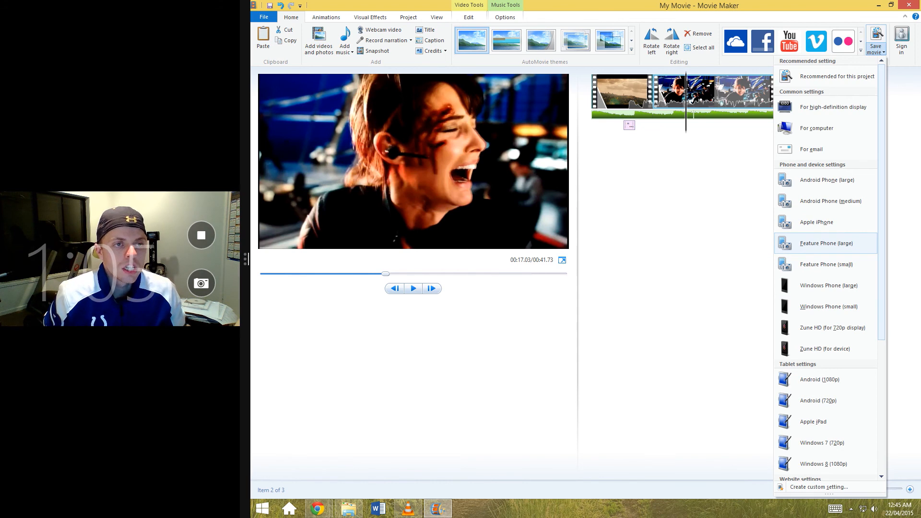
pyautogui.scroll(-3, 825, 269)
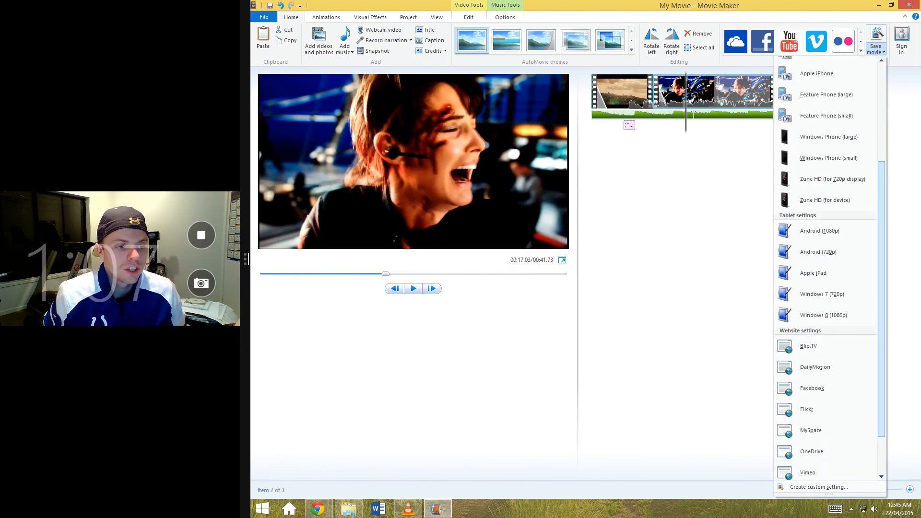
pyautogui.scroll(-1, 824, 397)
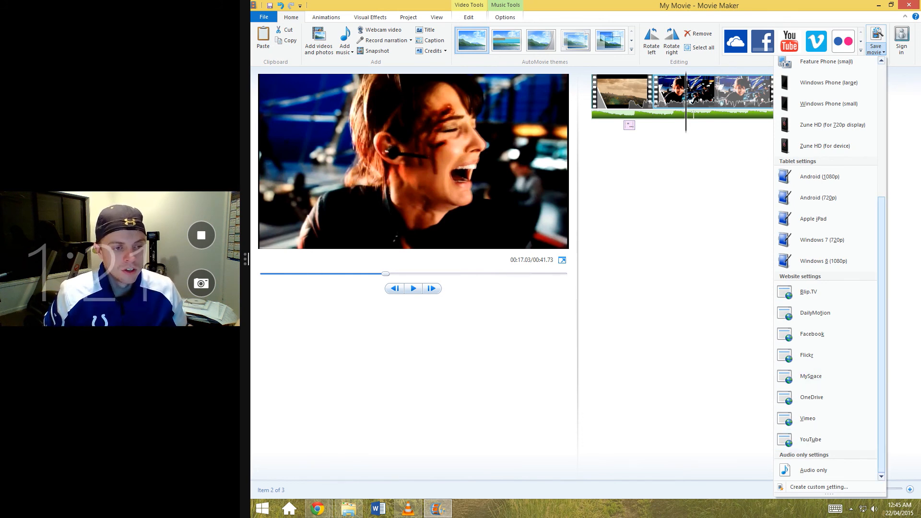
pyautogui.scroll(5, 881, 33)
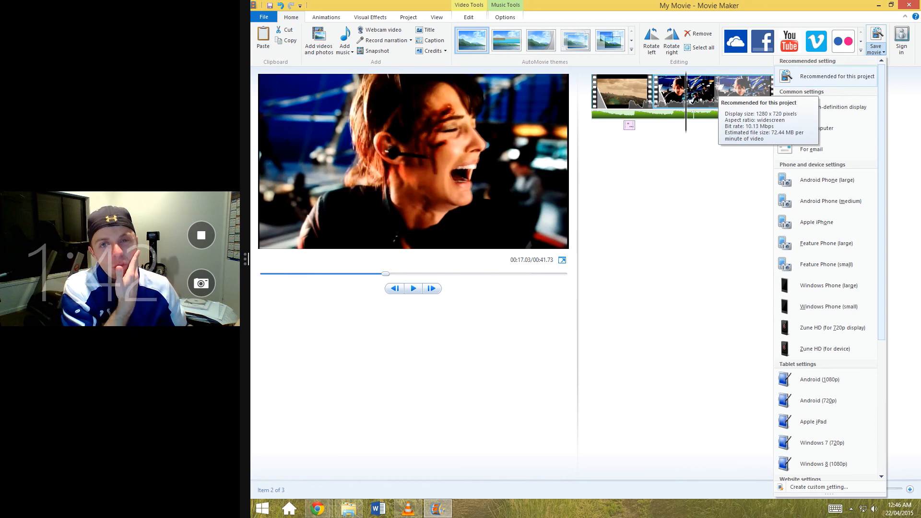
pyautogui.click(837, 77)
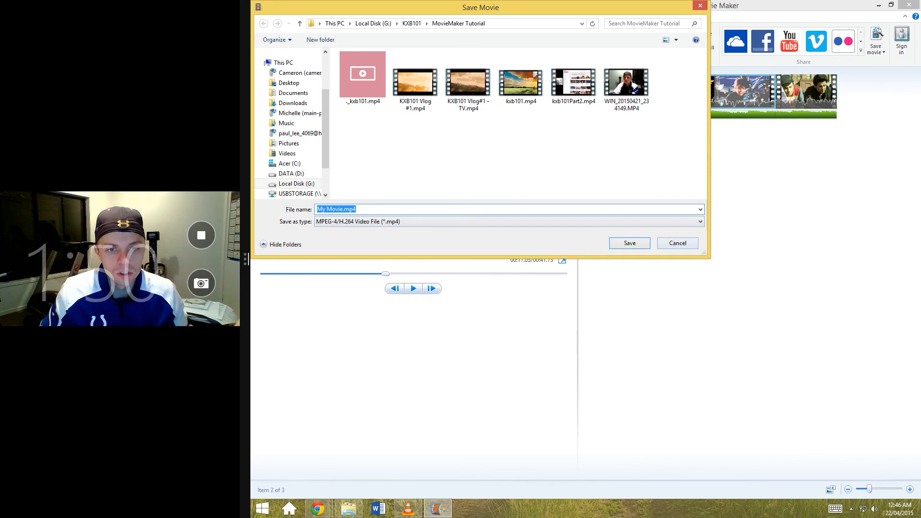
pyautogui.press('Return')
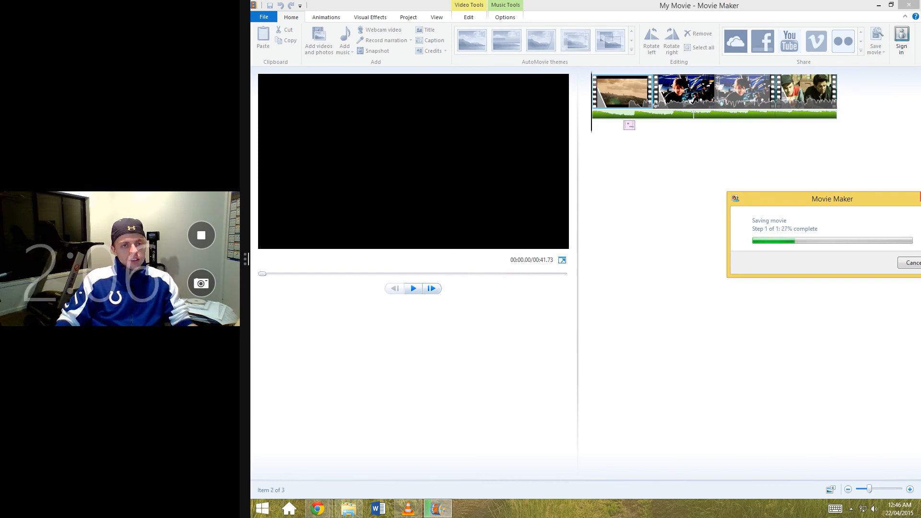
# Switch to YouTube in Chrome and upload My Movie.mp4 from the MovieMaker Tutorial folder
pyautogui.click(318, 508)
pyautogui.click(311, 448)
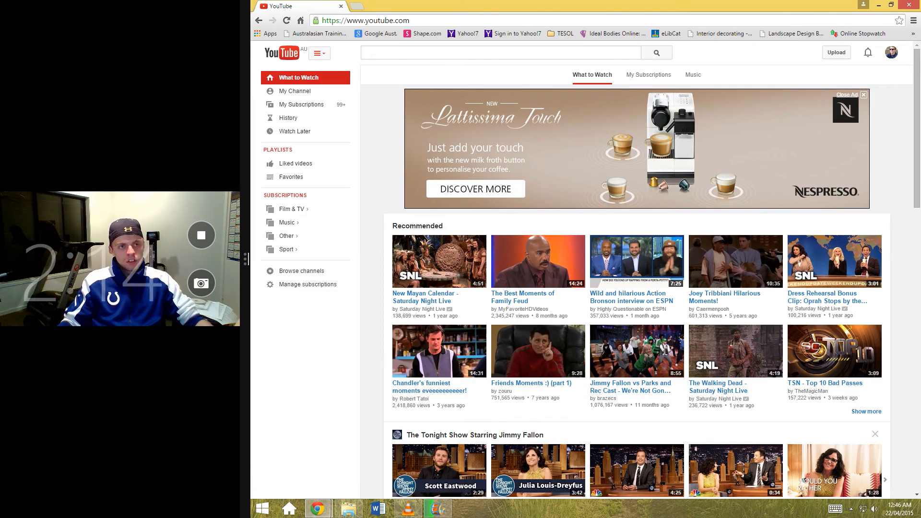
pyautogui.click(836, 52)
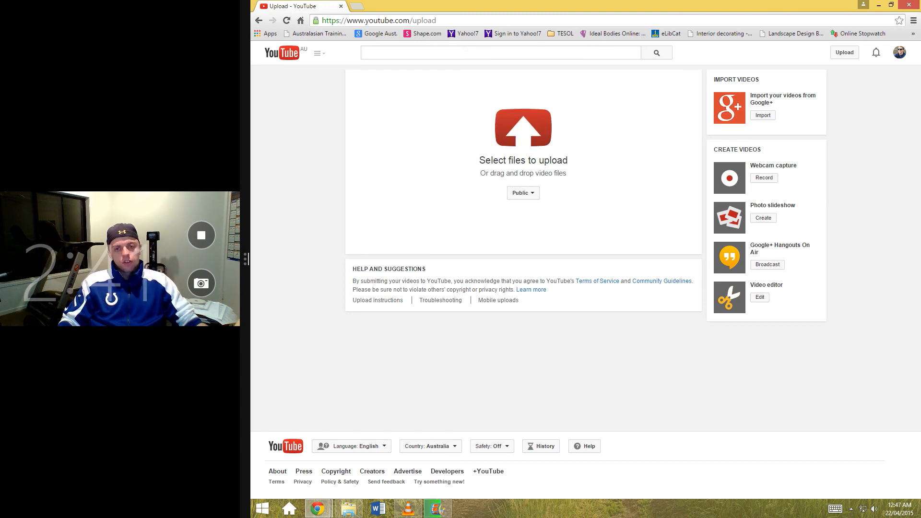
pyautogui.click(551, 160)
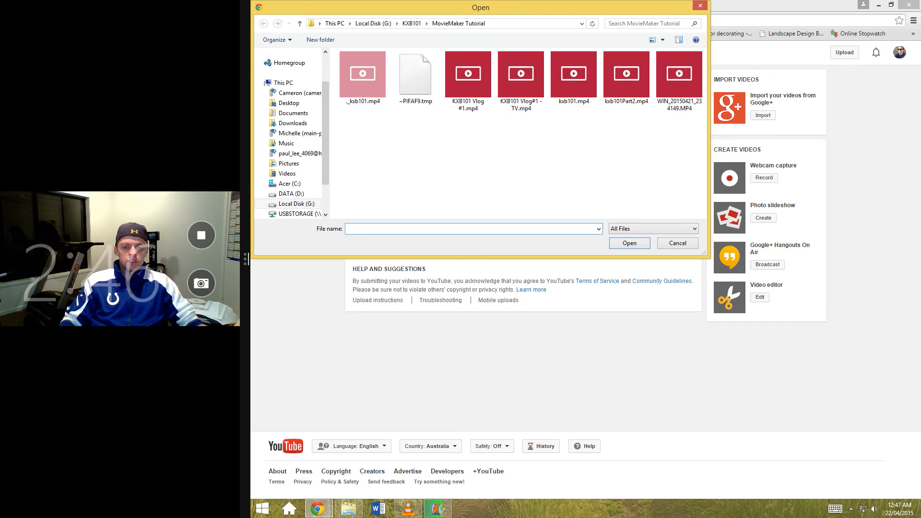
pyautogui.moveTo(437, 508)
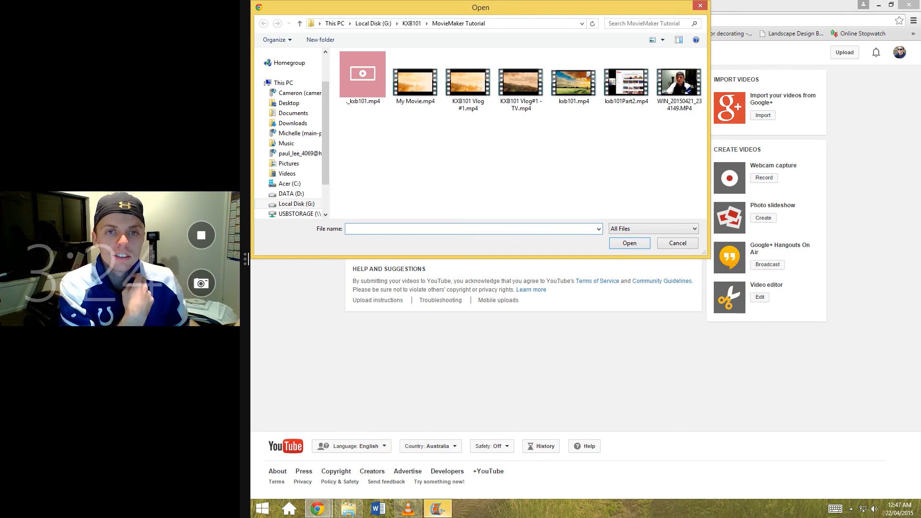
pyautogui.click(415, 82)
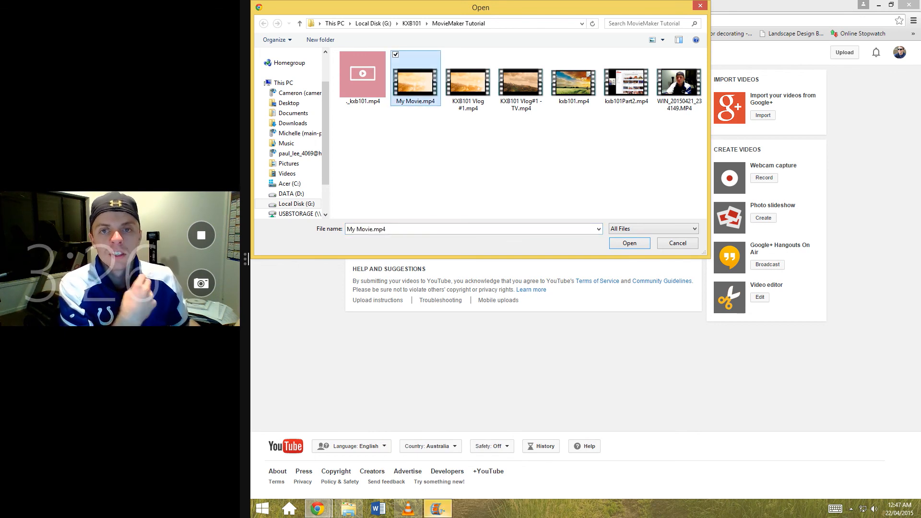
pyautogui.click(629, 243)
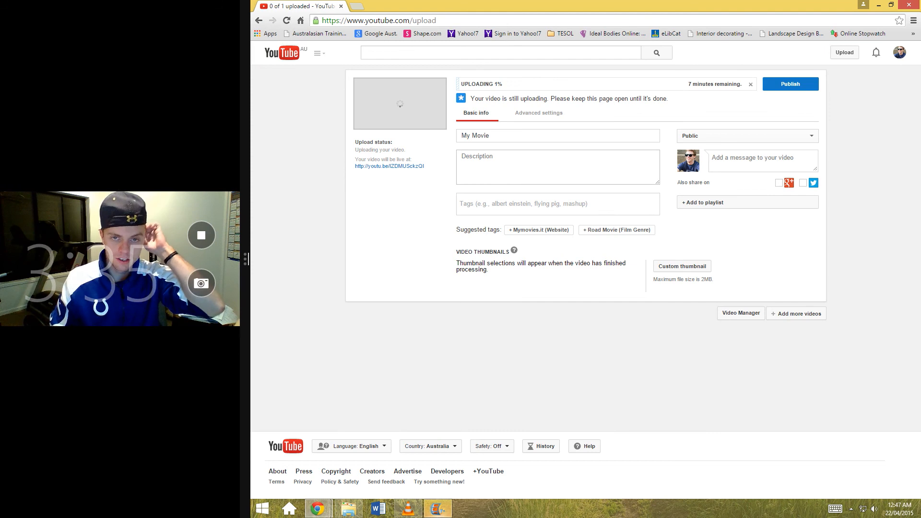
# Set the uploaded video's title to "KXB101 Vlog #1 TV"
pyautogui.moveTo(490, 136); pyautogui.dragTo(459, 136)
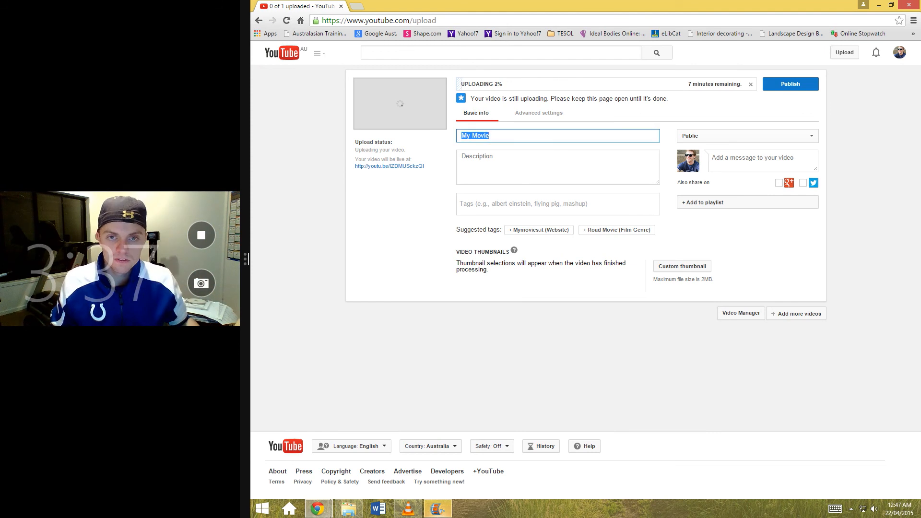
pyautogui.write('KXB')
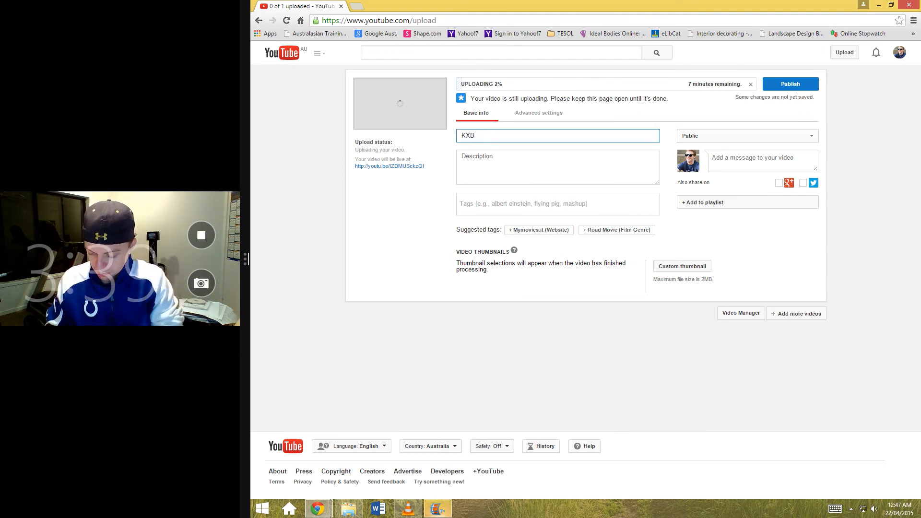
pyautogui.write('101 Vlog #')
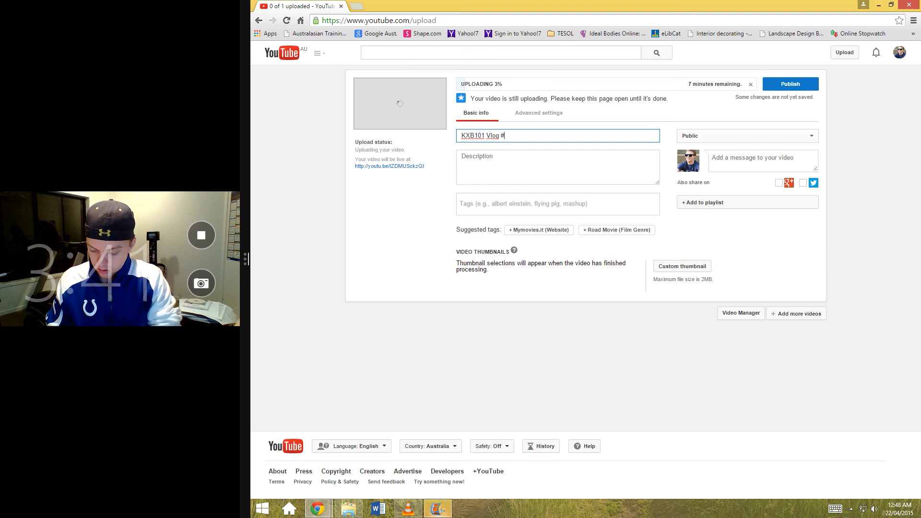
pyautogui.write('1')
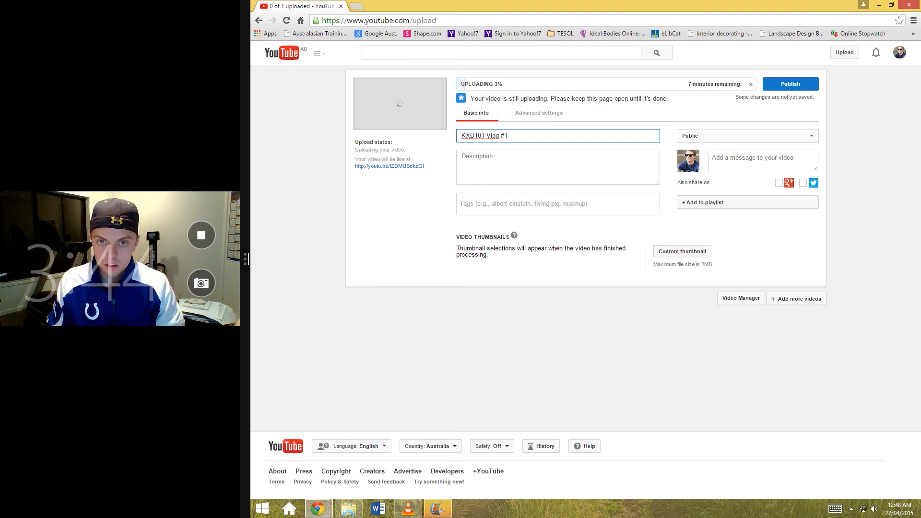
pyautogui.write(' TV')
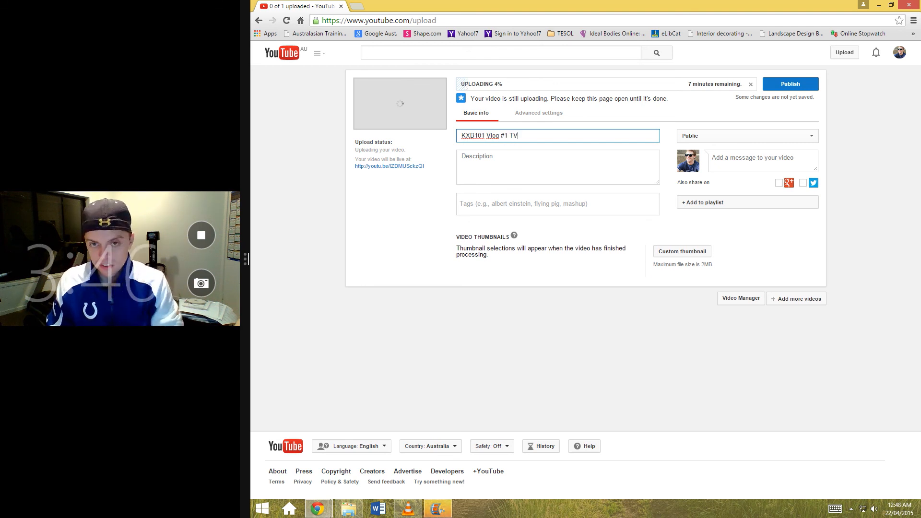
# Enter a video description consisting of the presenter's first name followed by "talks about TV"
pyautogui.press('Tab')
pyautogui.write('Harry ')
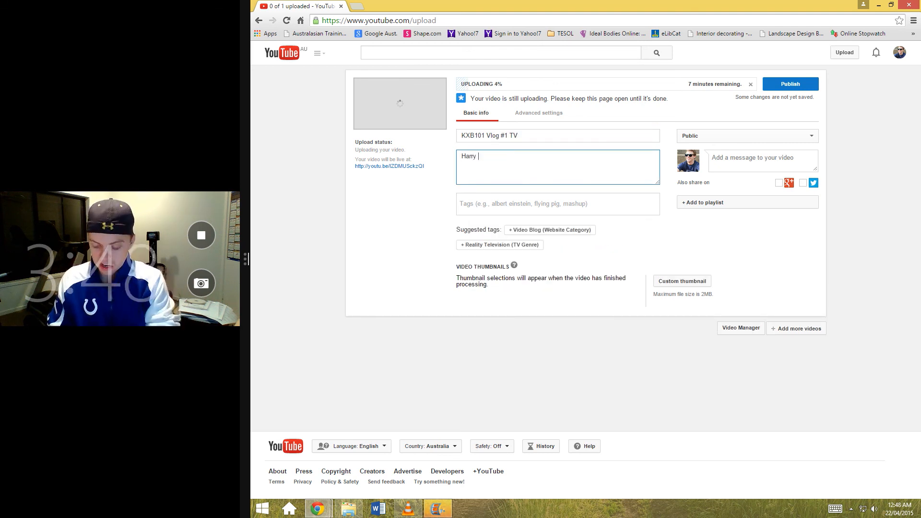
pyautogui.write('Talks')
pyautogui.press('BackSpace')
pyautogui.press('BackSpace')
pyautogui.press('BackSpace')
pyautogui.press('BackSpace')
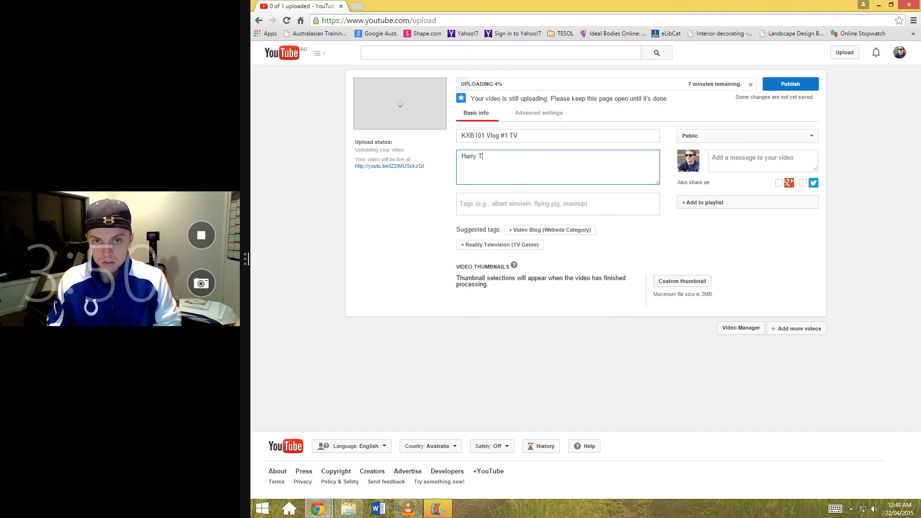
pyautogui.press('BackSpace')
pyautogui.write('t')
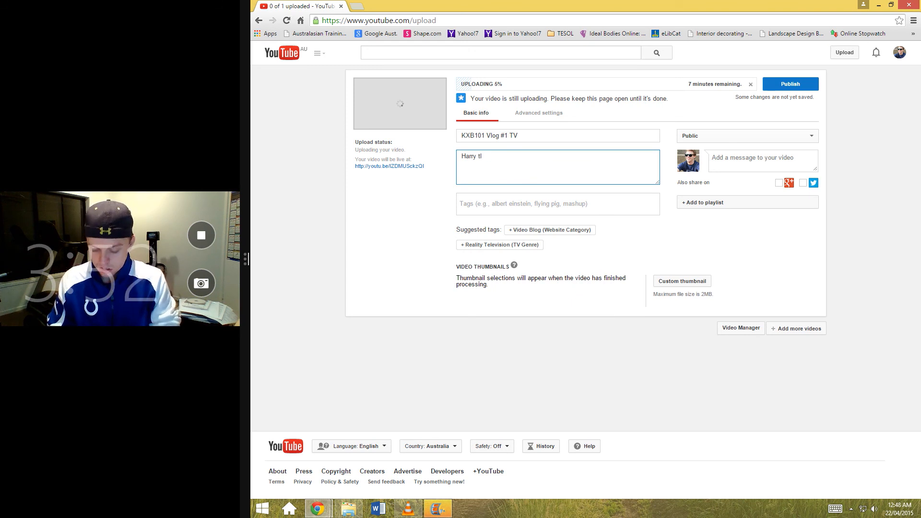
pyautogui.write('alks about')
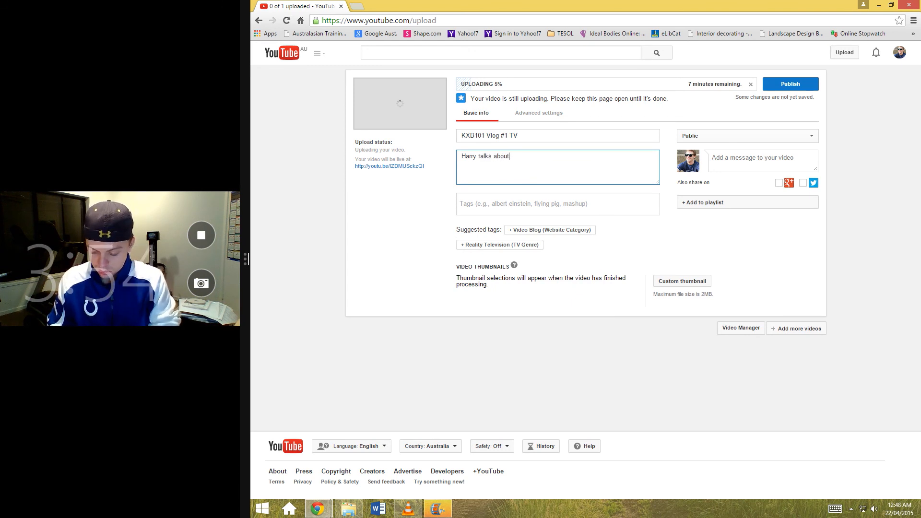
pyautogui.write(' ZTV')
pyautogui.press('BackSpace')
pyautogui.press('BackSpace')
pyautogui.press('BackSpace')
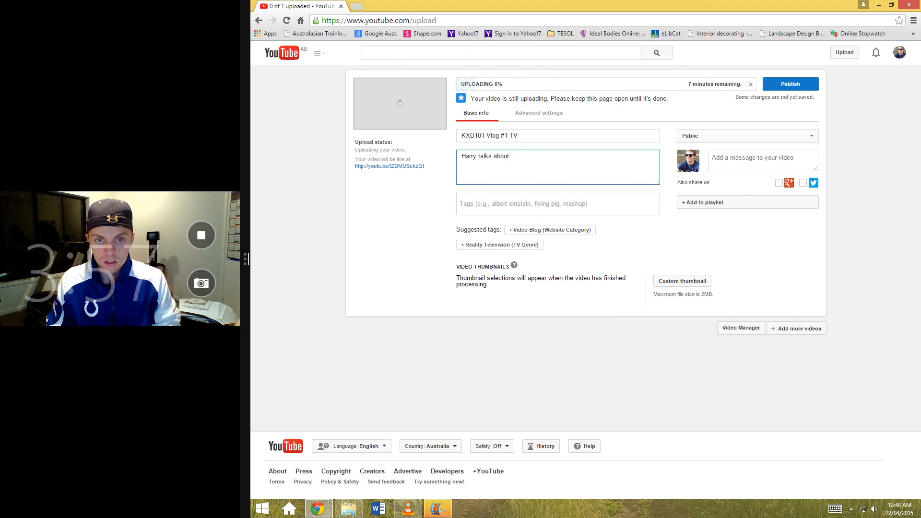
pyautogui.write('TV')
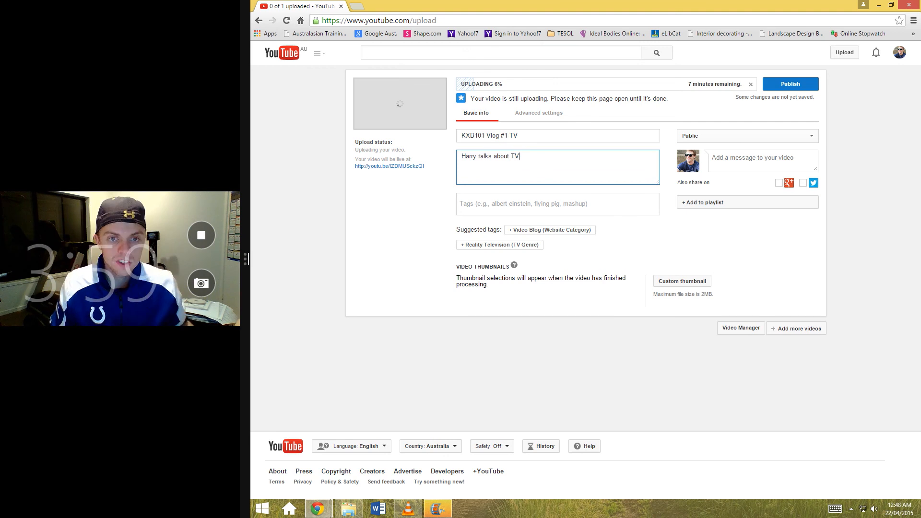
# Tag the video with flying pig, QUT, KXB101 and Game of Thrones, plus the suggested Video Blog (Website Category) tag
pyautogui.press('Tab')
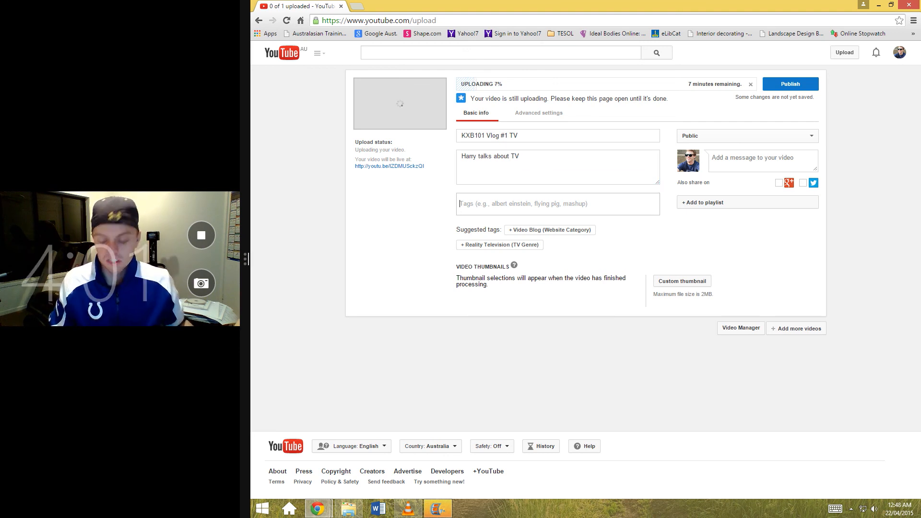
pyautogui.write('fv')
pyautogui.press('BackSpace')
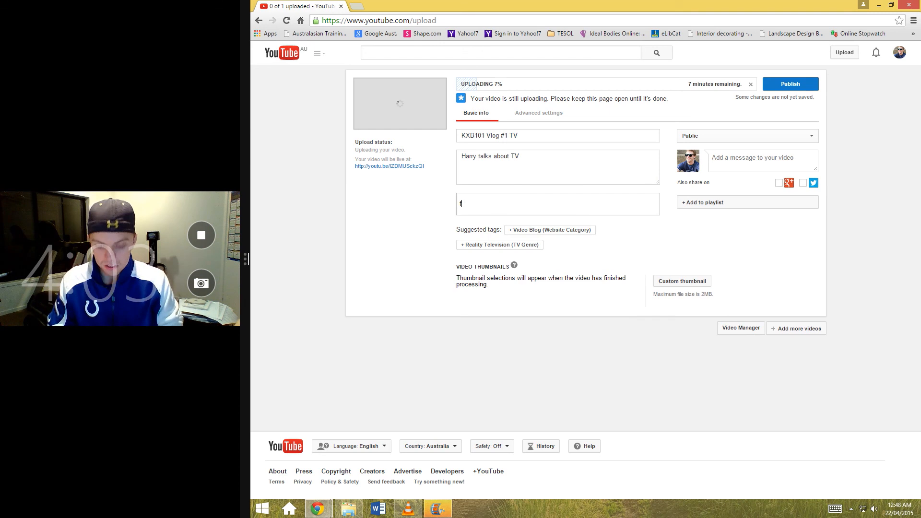
pyautogui.write('lying pig')
pyautogui.press('Return')
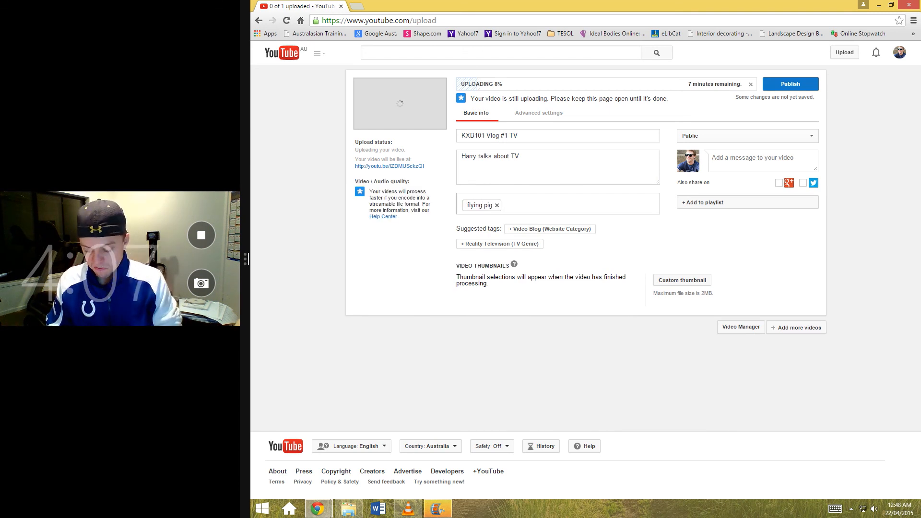
pyautogui.write('QUT')
pyautogui.press('Return')
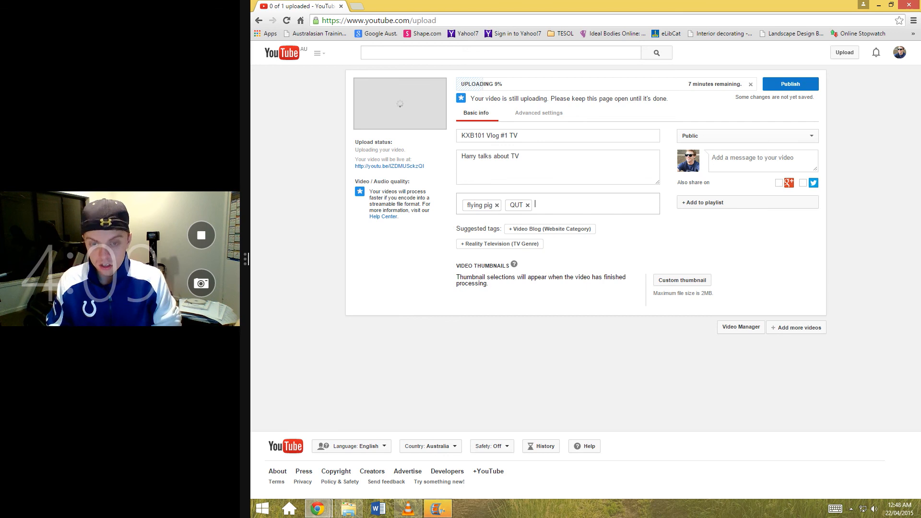
pyautogui.write('KXB101')
pyautogui.press('Return')
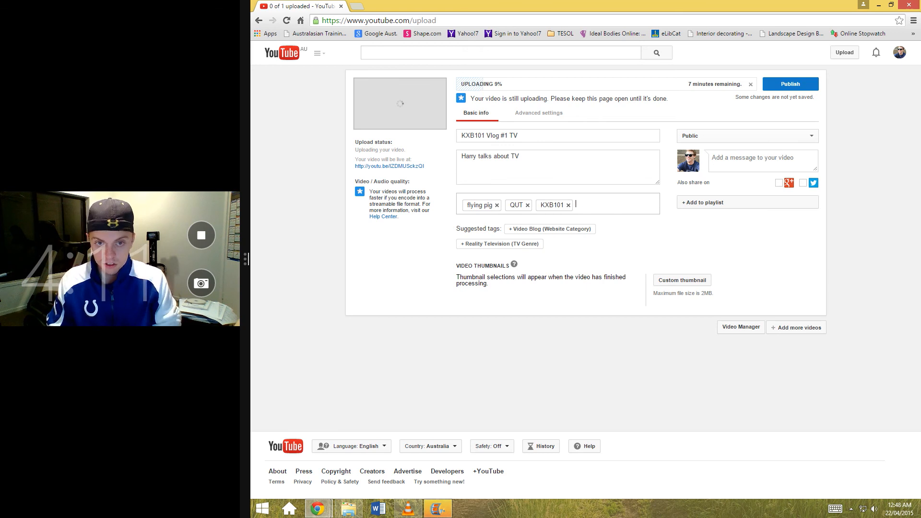
pyautogui.write('Gam')
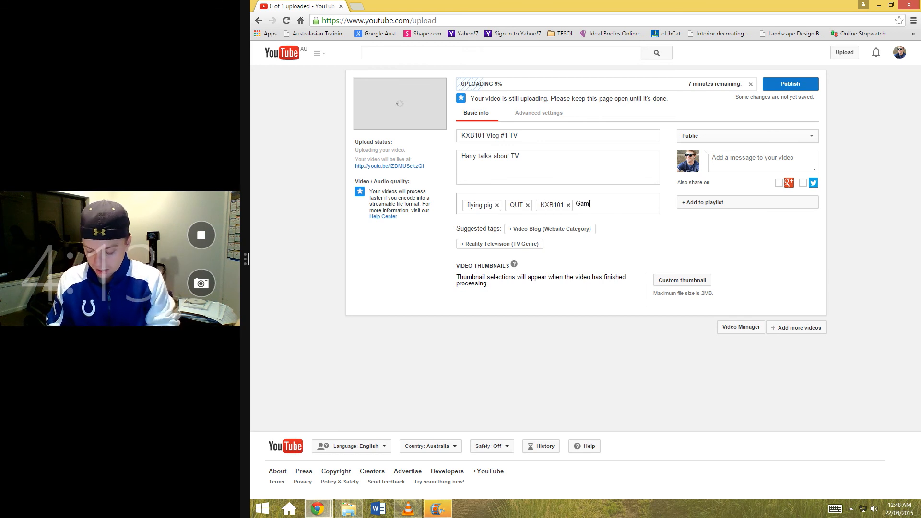
pyautogui.write('e of Thrones')
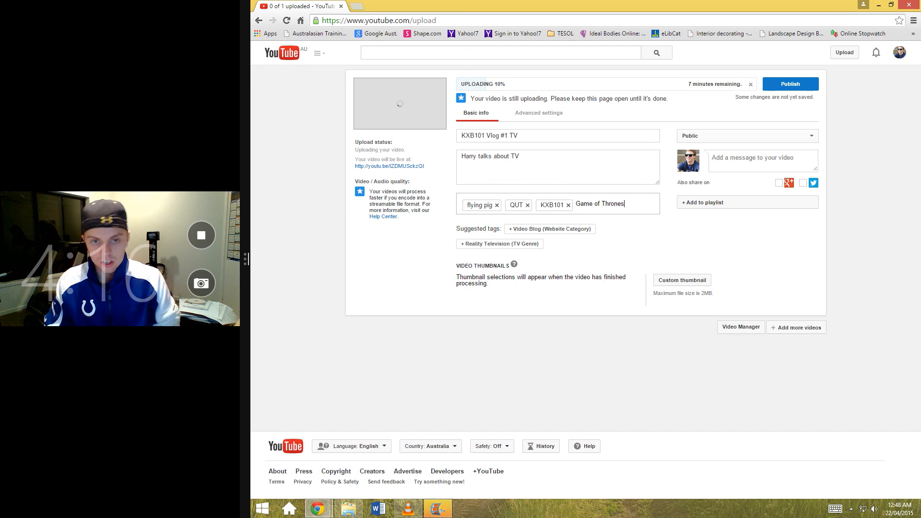
pyautogui.press('Return')
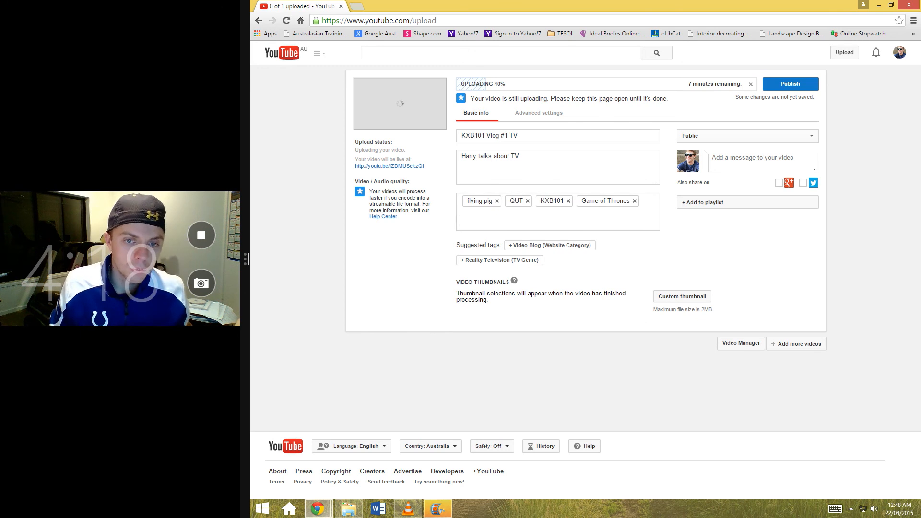
pyautogui.click(549, 245)
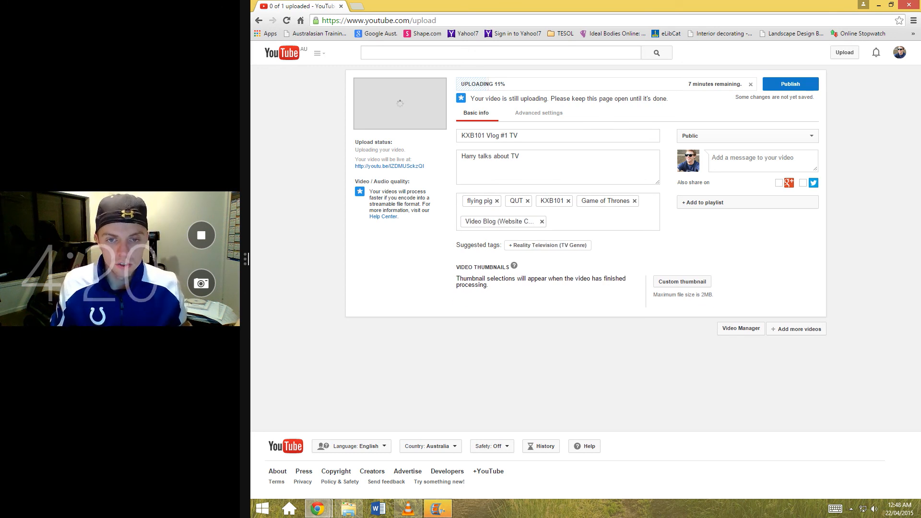
# Keep the video's privacy as Public and disallow comments in its advanced settings
pyautogui.click(747, 135)
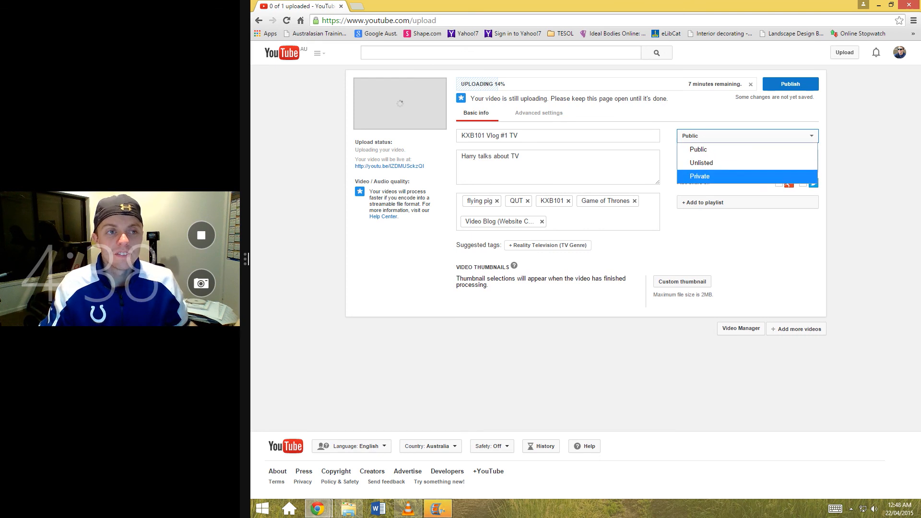
pyautogui.click(747, 240)
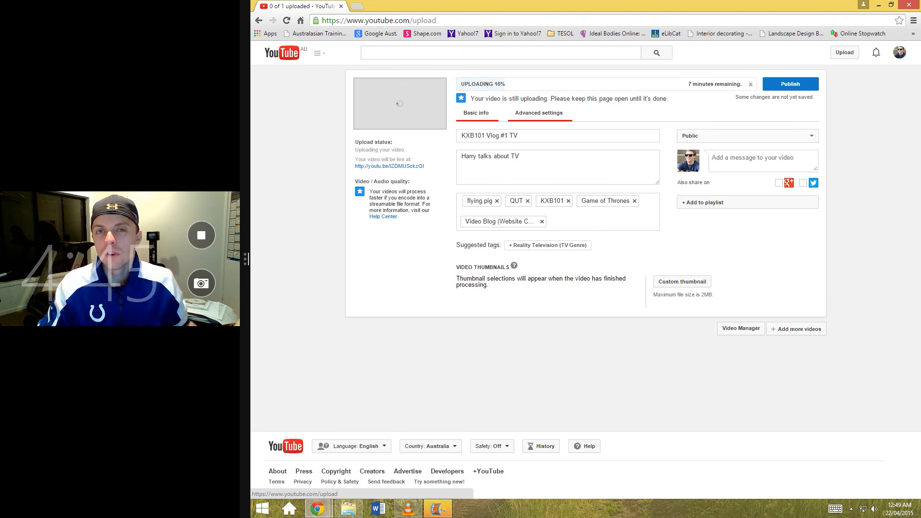
pyautogui.click(538, 112)
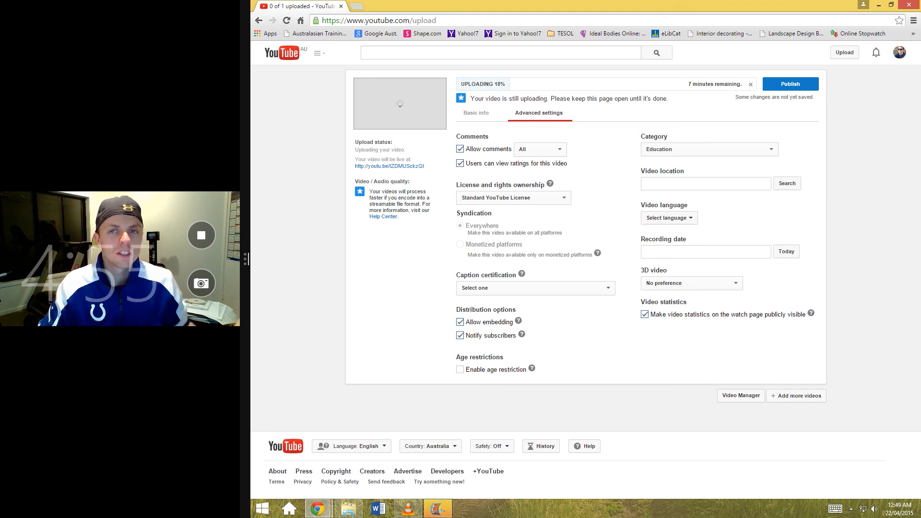
pyautogui.click(459, 149)
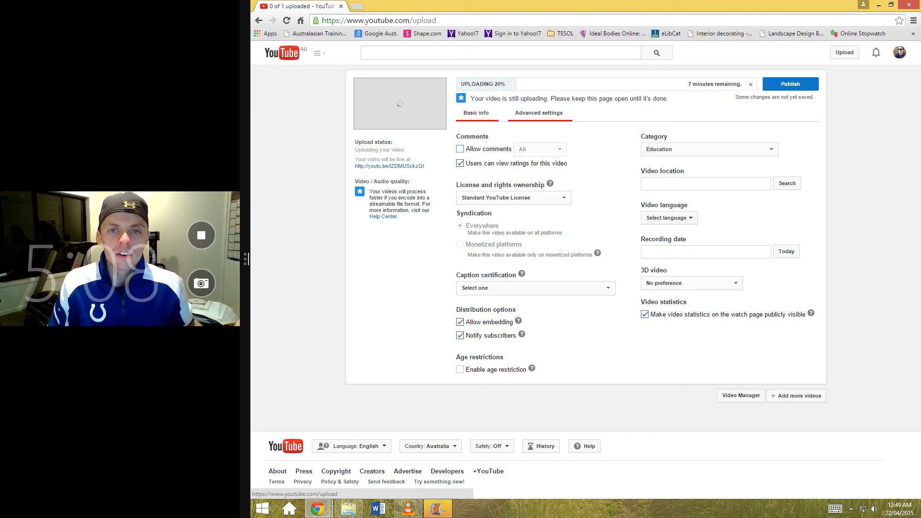
# Return to the video's basic info and publish the video
pyautogui.click(476, 113)
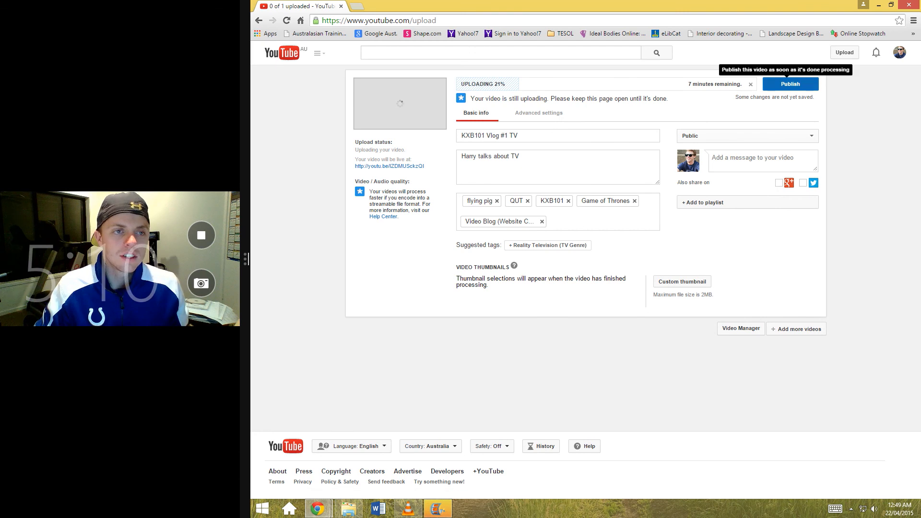
pyautogui.click(790, 83)
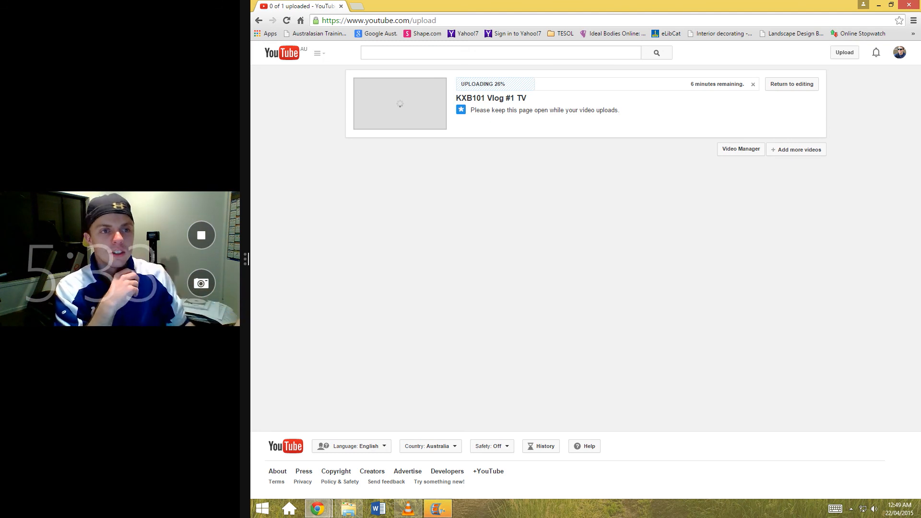
# Return to editing the video's details, check its watch page through the live link in a new tab, and go back to the upload page
pyautogui.click(791, 84)
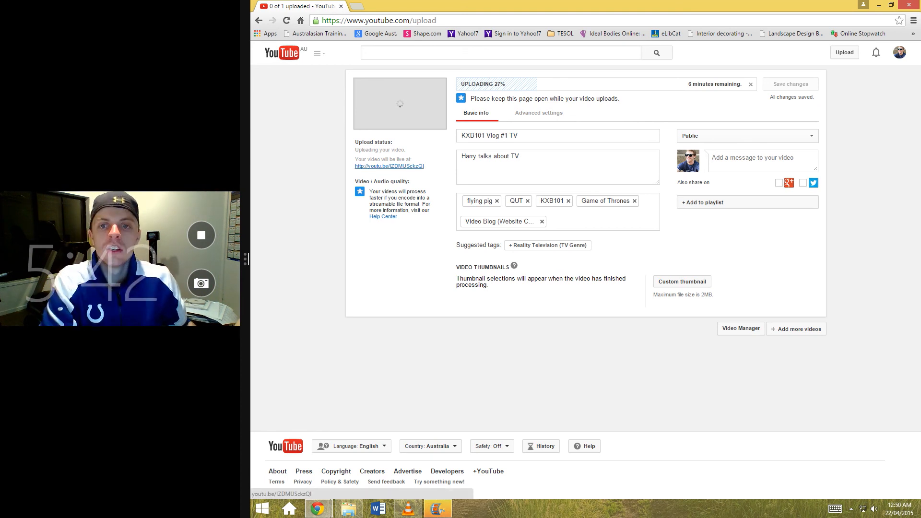
pyautogui.middleClick(389, 166)
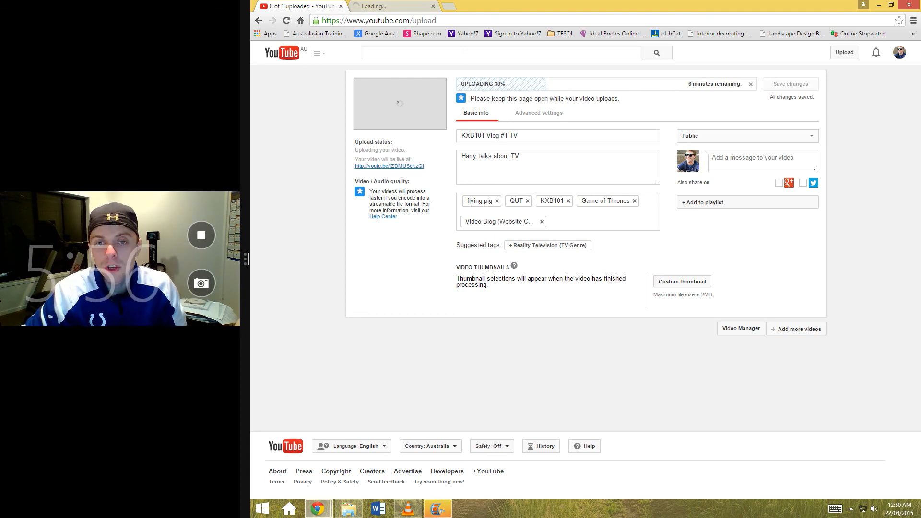
pyautogui.click(398, 6)
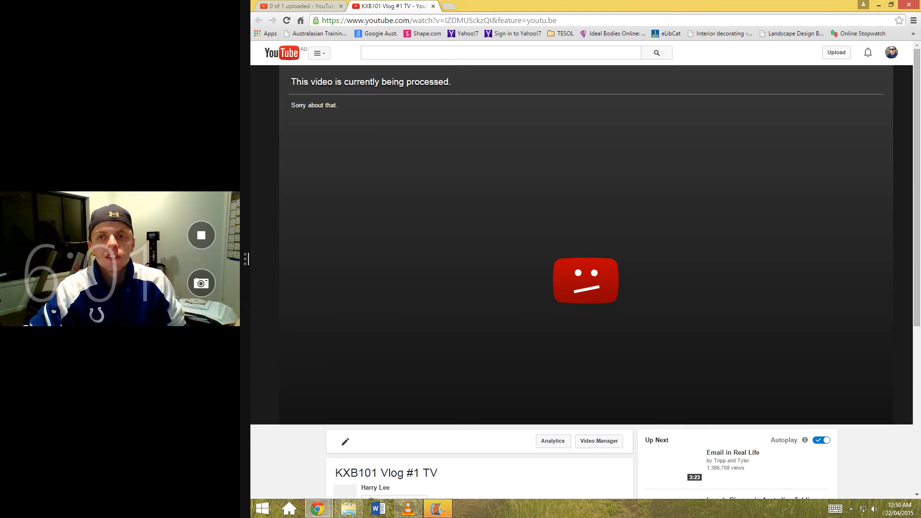
pyautogui.scroll(-3, 582, 282)
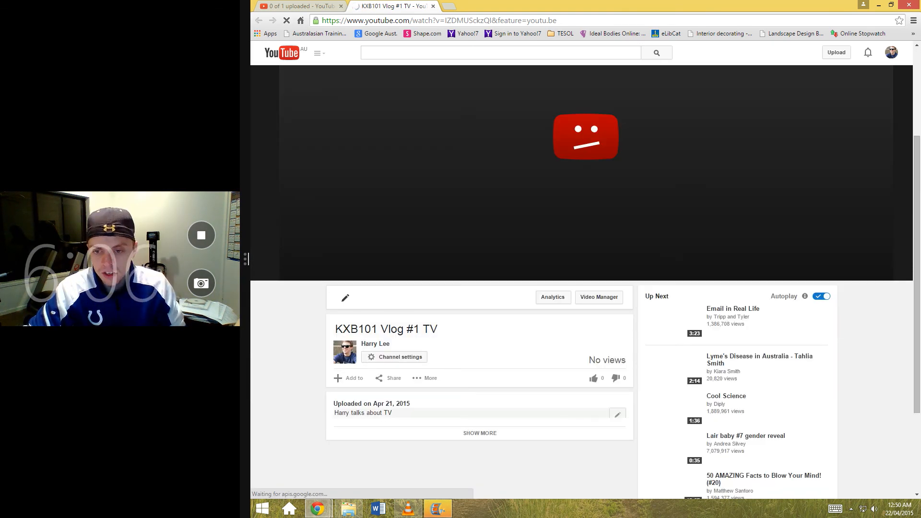
pyautogui.scroll(3, 582, 282)
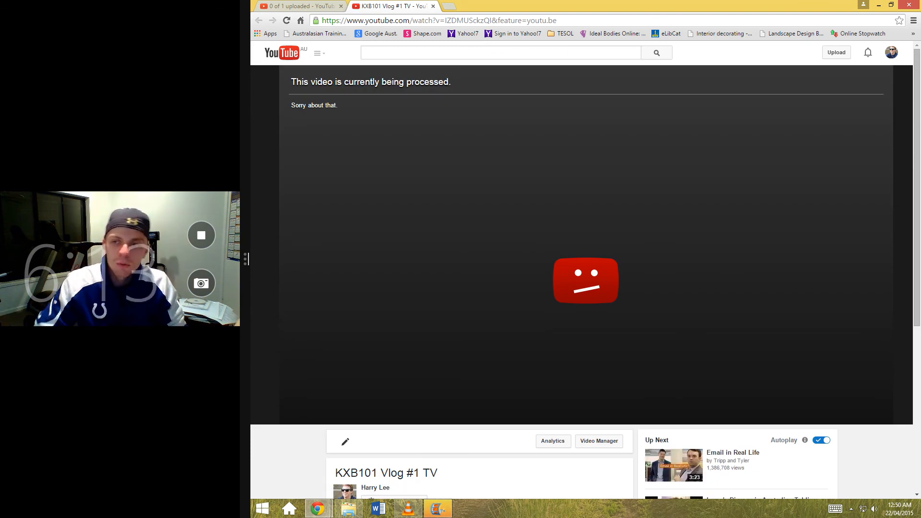
pyautogui.click(313, 7)
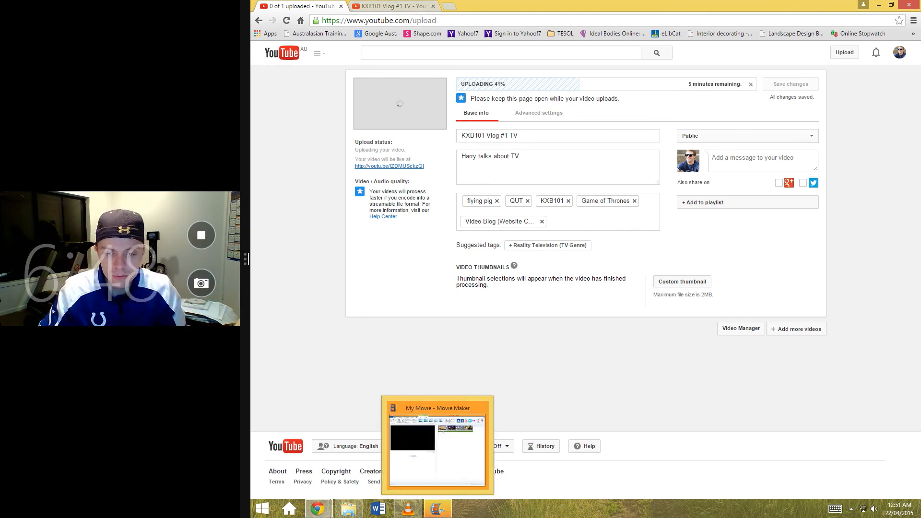
# Switch to Movie Maker and dismiss the finished-export dialog for My Movie.mp4
pyautogui.click(437, 508)
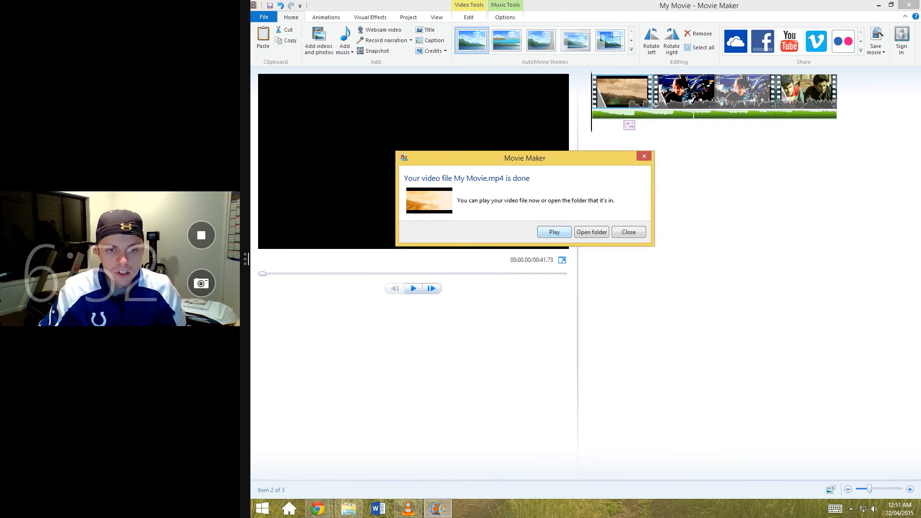
pyautogui.click(628, 232)
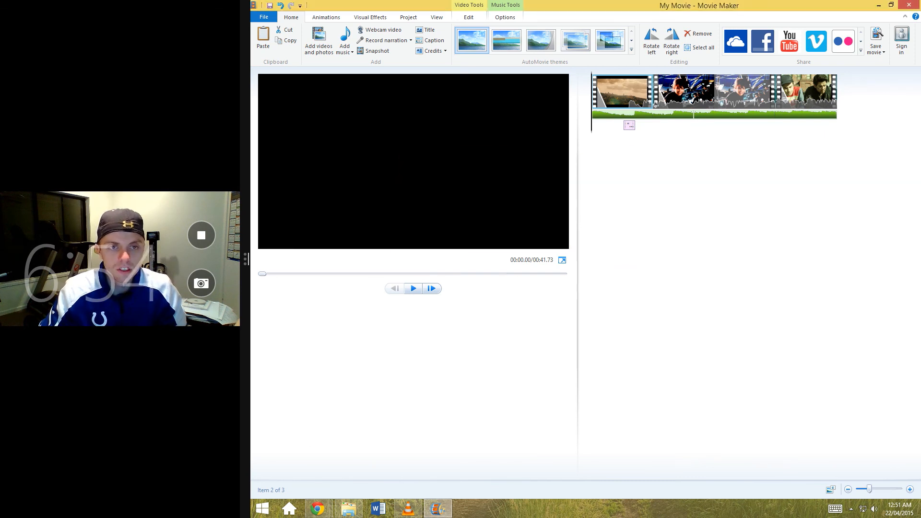